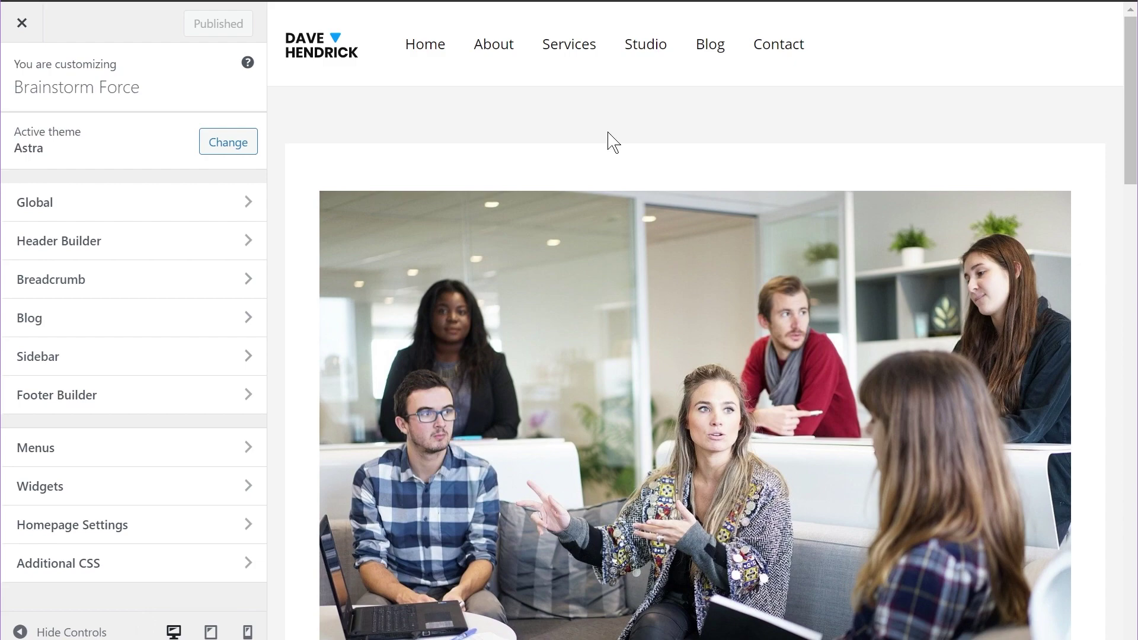
Open the blog's Single Post settings and enable related posts
scroll(613, 137, down, 3)
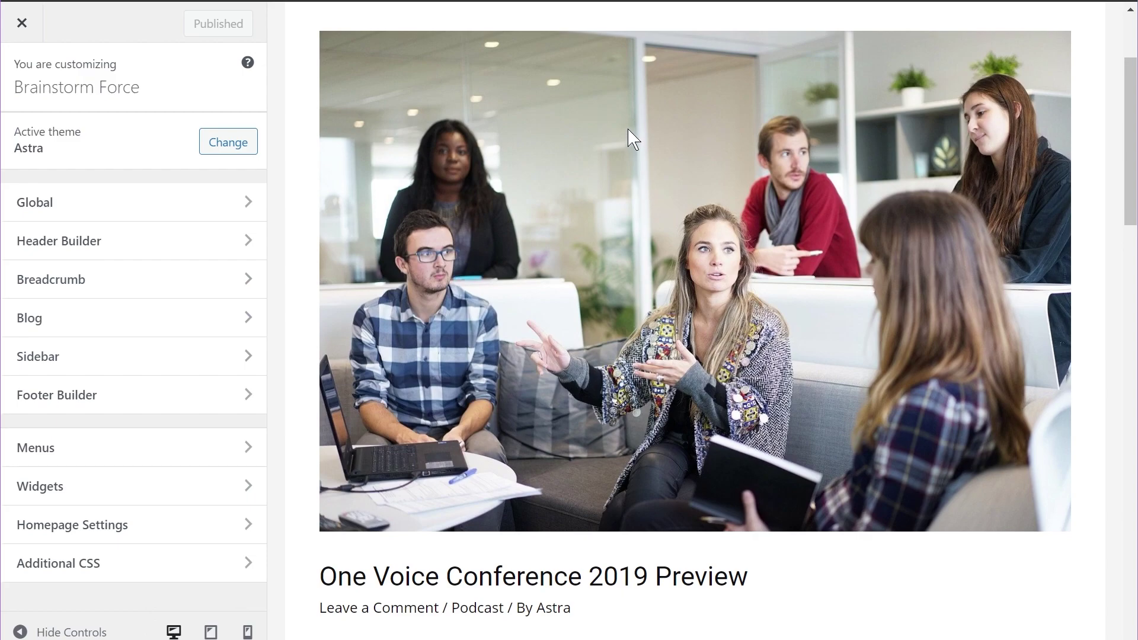
scroll(634, 140, down, 3)
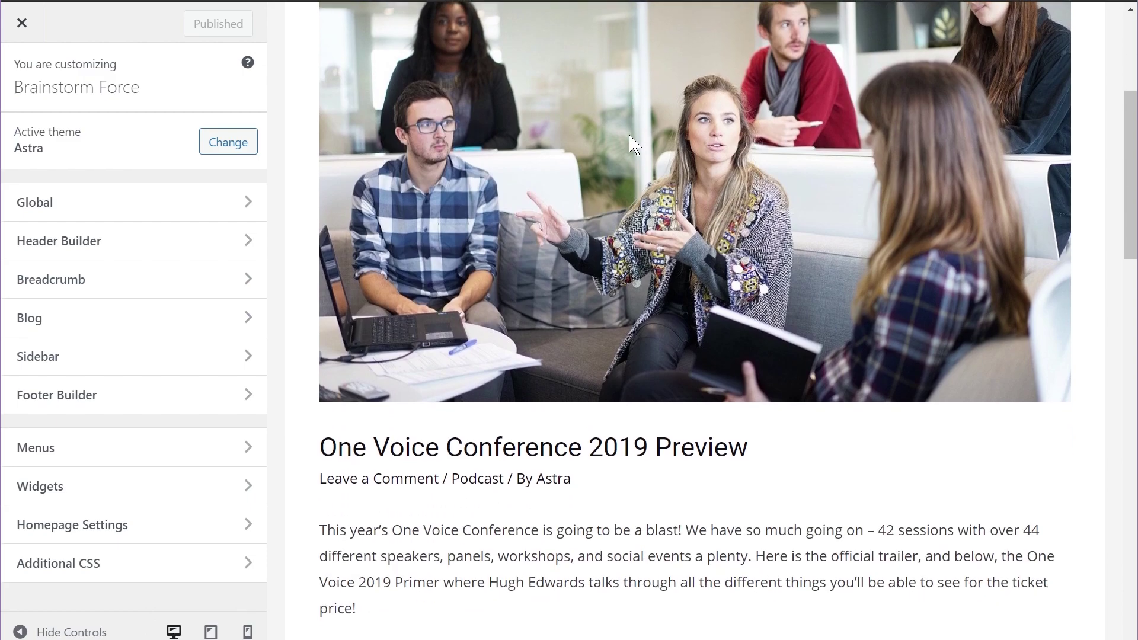
click(168, 332)
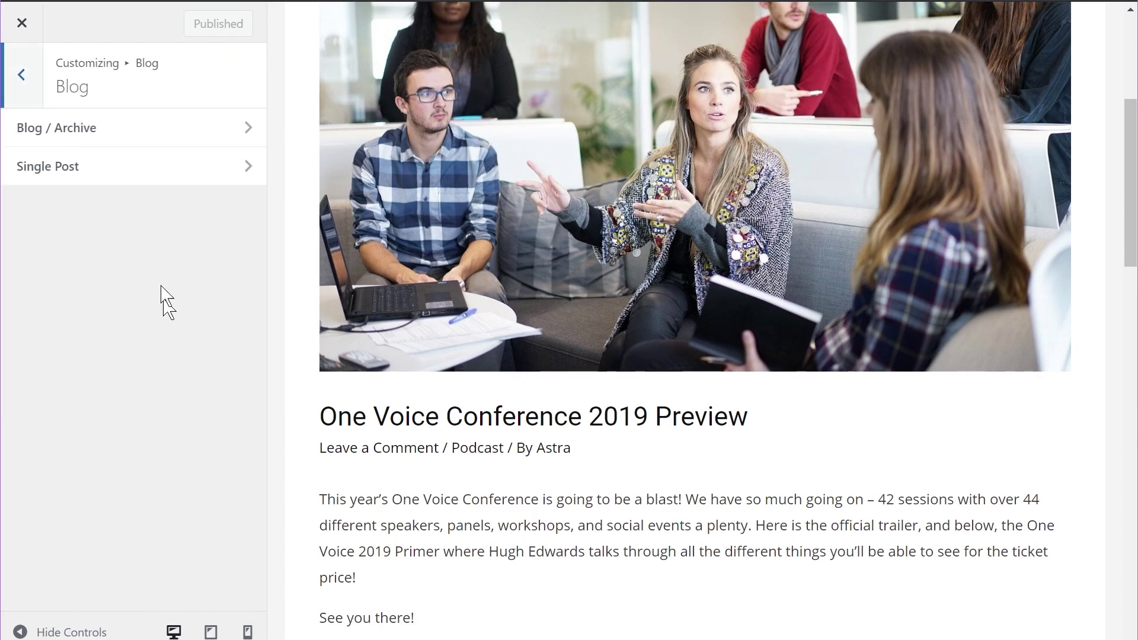
click(133, 178)
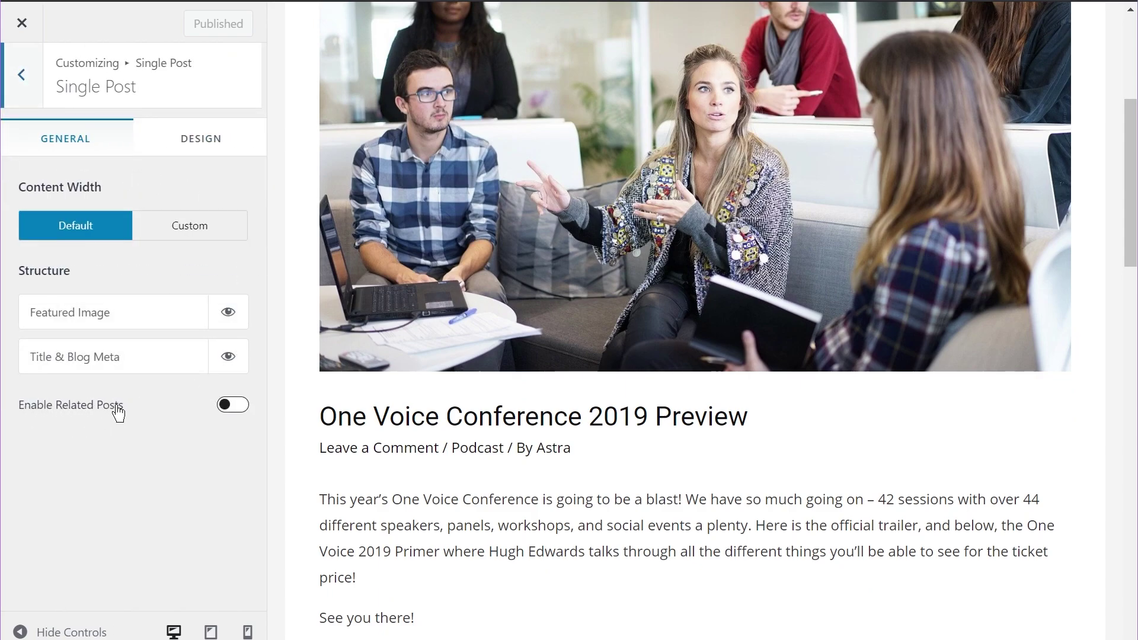
scroll(561, 361, down, 3)
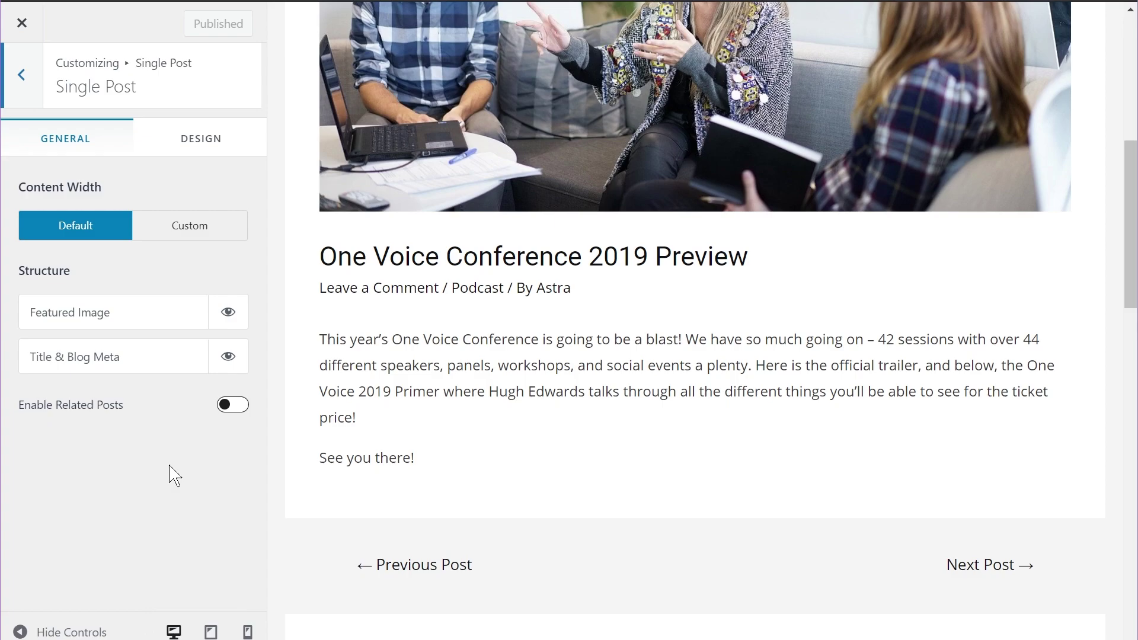
click(234, 410)
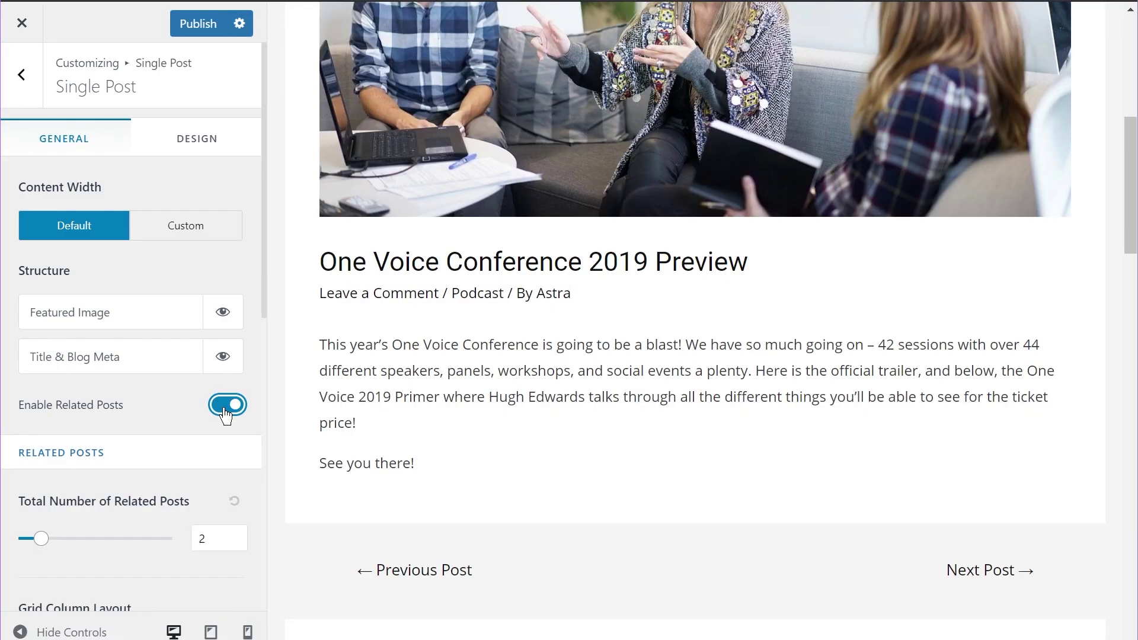
scroll(501, 414, down, 9)
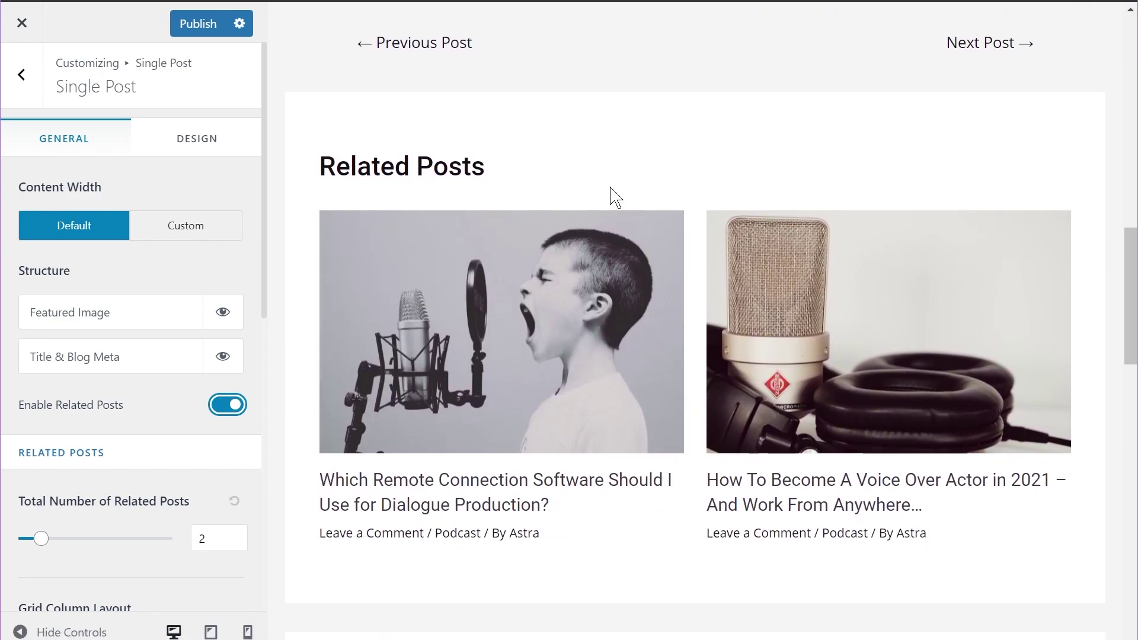
Set the total number of related posts to 3 and their grid layout to 3 columns
scroll(208, 403, down, 3)
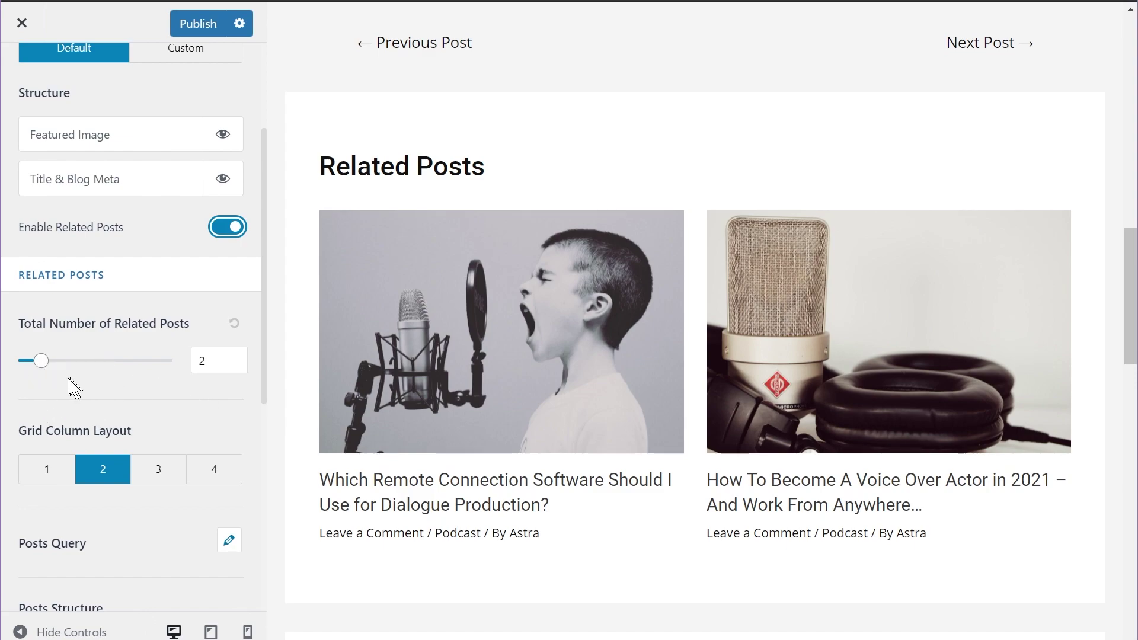
click(220, 364)
key(Up)
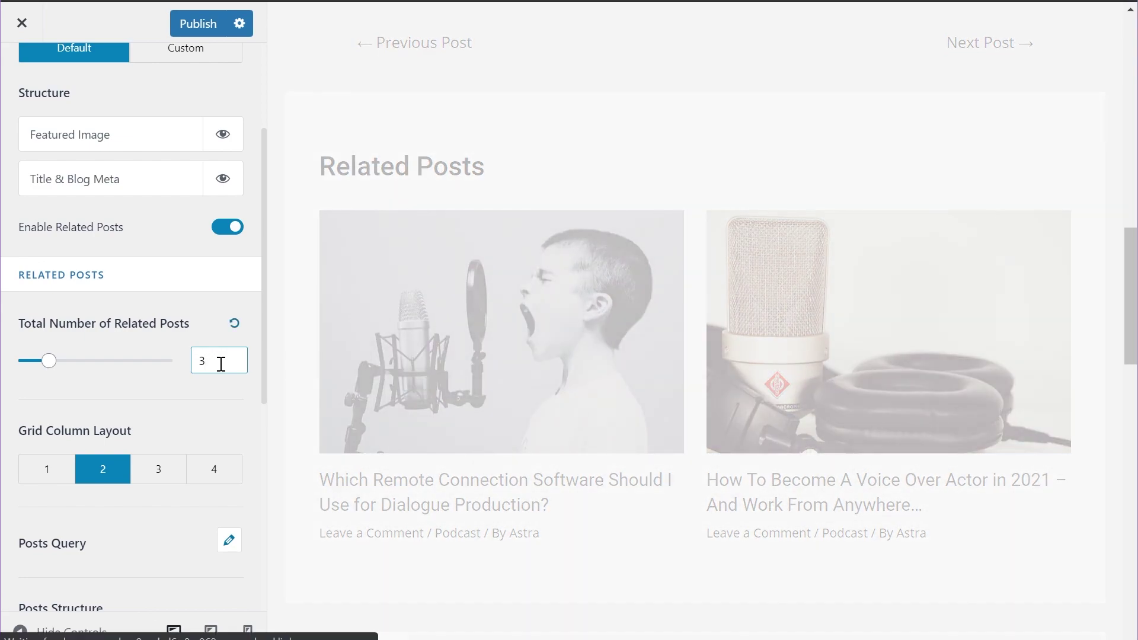
scroll(399, 348, down, 5)
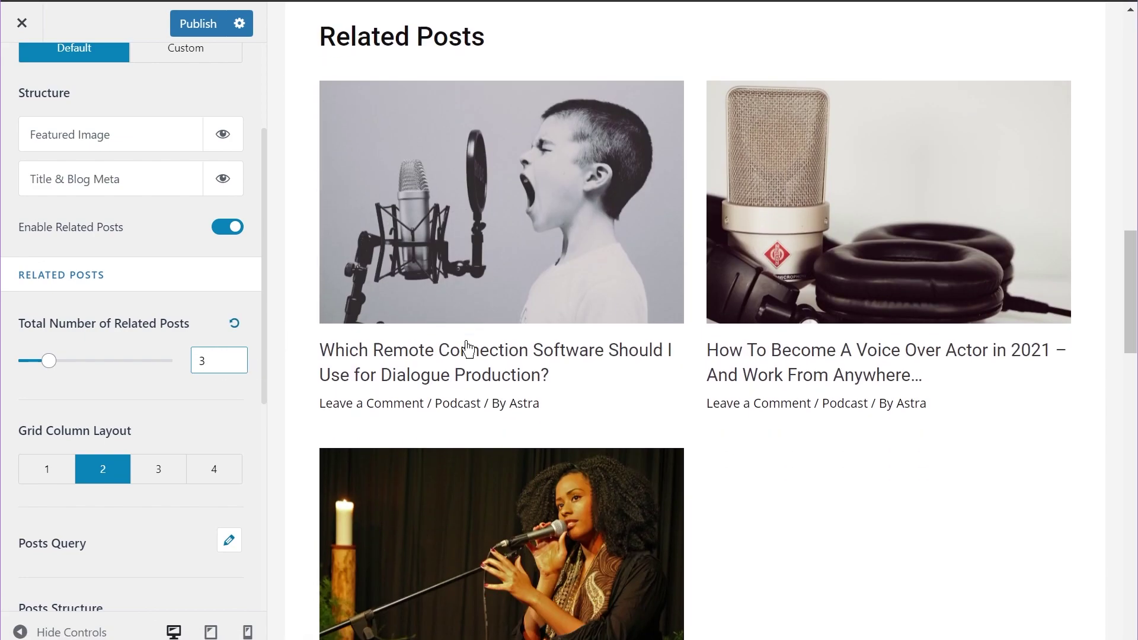
scroll(460, 295, up, 3)
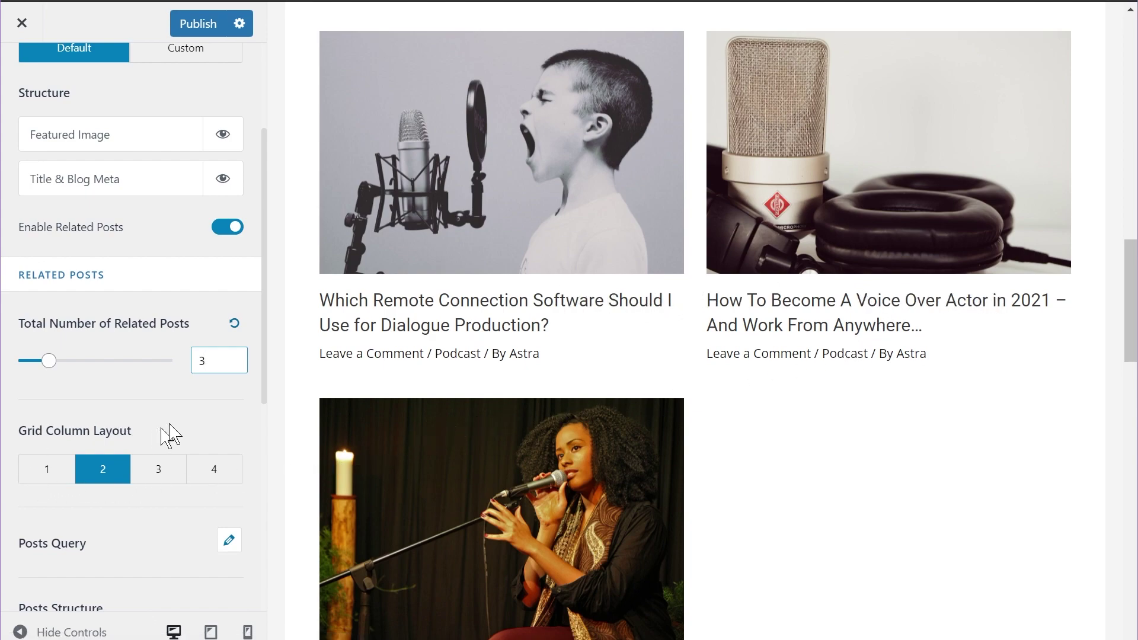
click(161, 474)
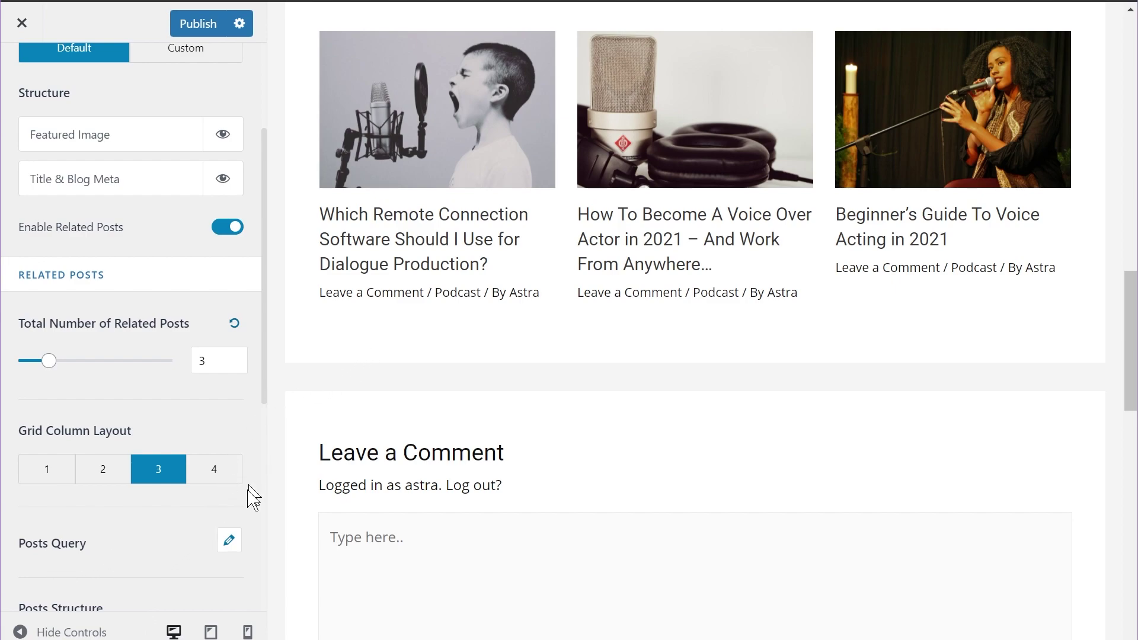
Examine the related posts query settings, including the available Order by options, and close them without changes
click(230, 542)
drag(266, 381, 256, 535)
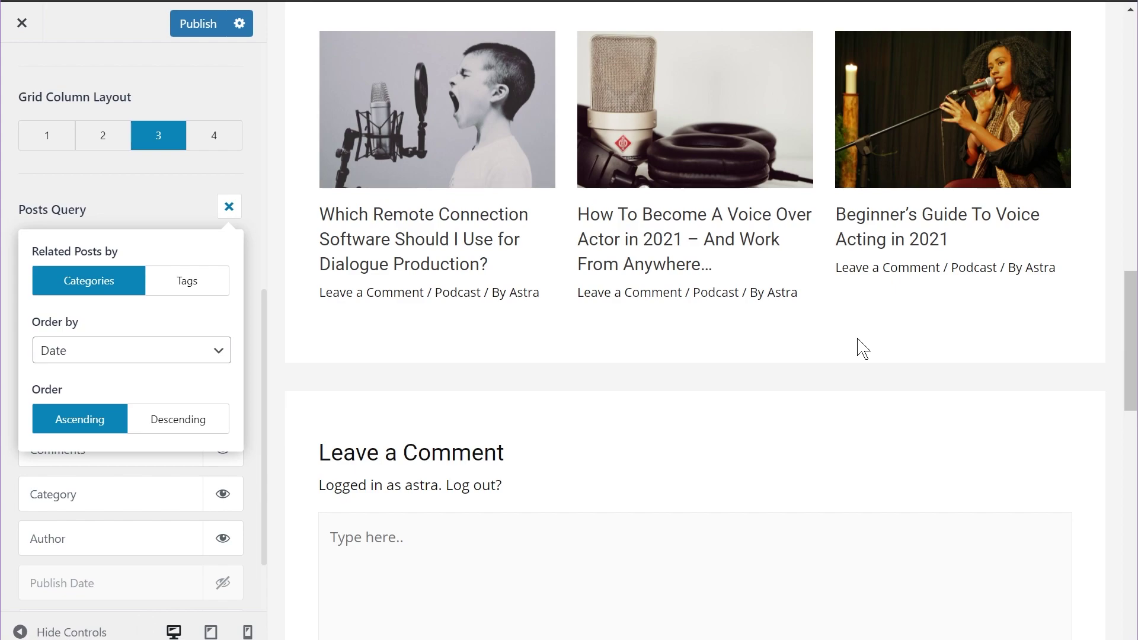
click(176, 360)
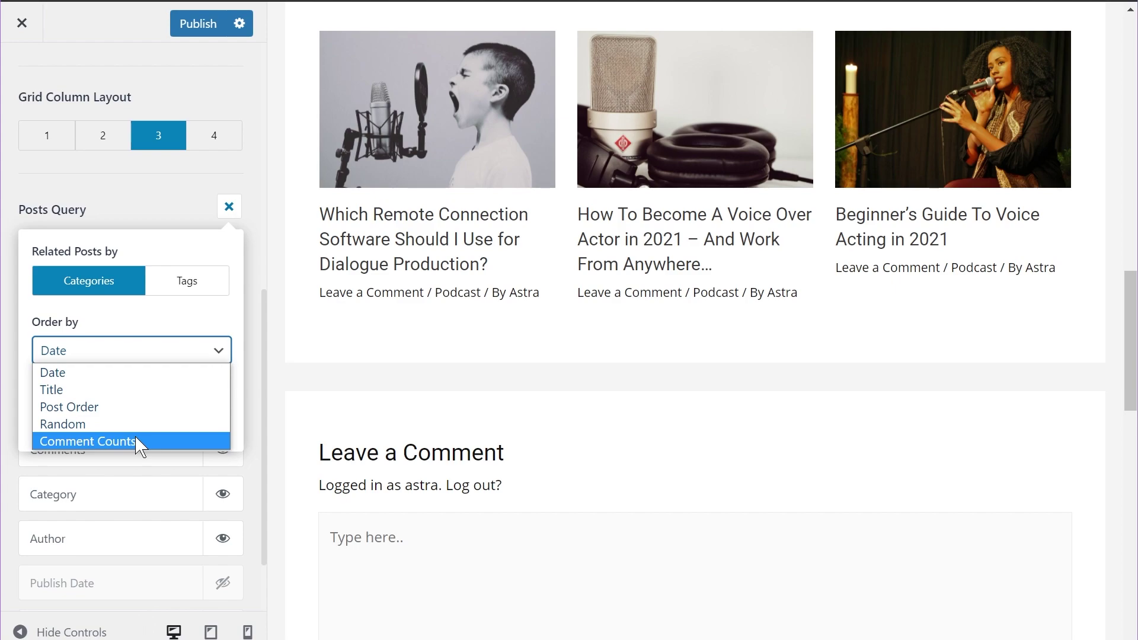
click(134, 348)
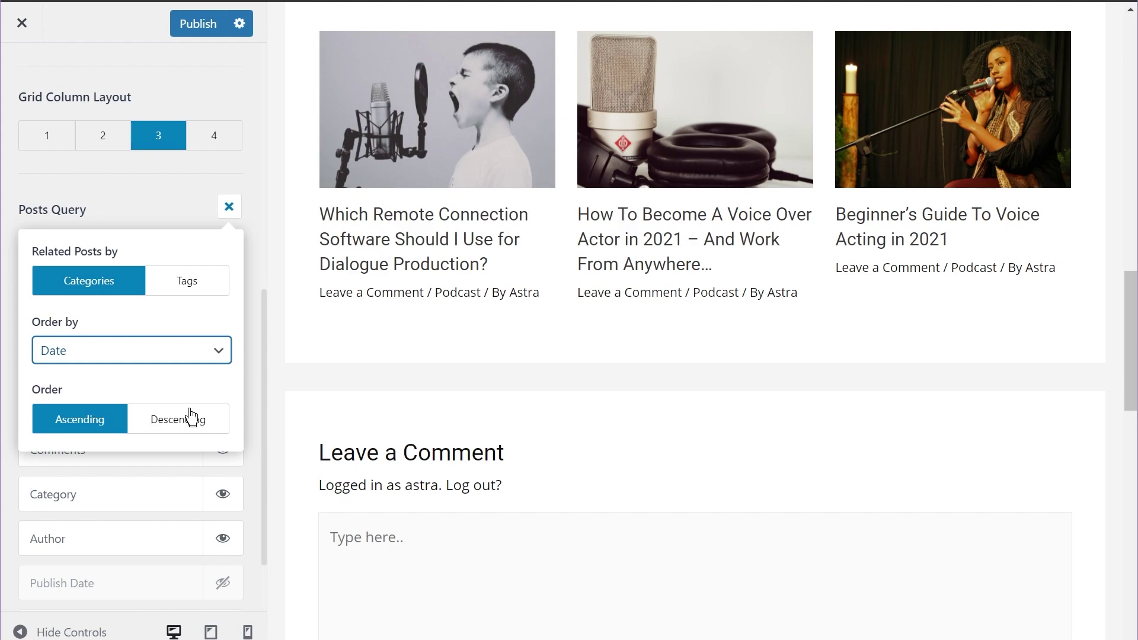
click(229, 207)
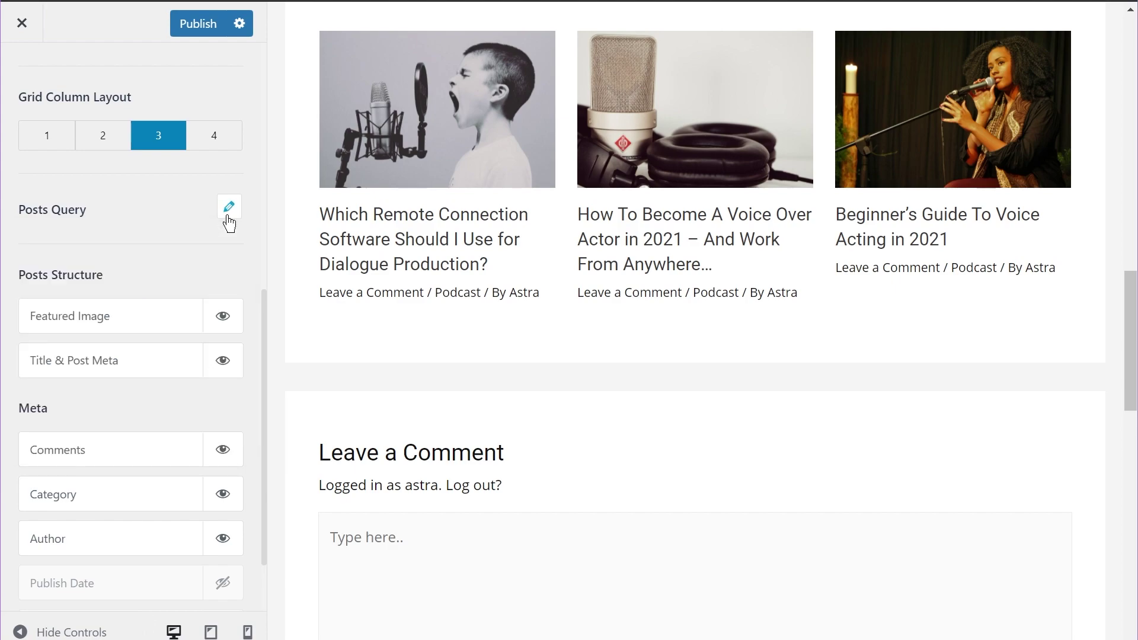
Try placing Title & Post Meta above Featured Image in the related posts structure and restore the original order
scroll(241, 255, down, 2)
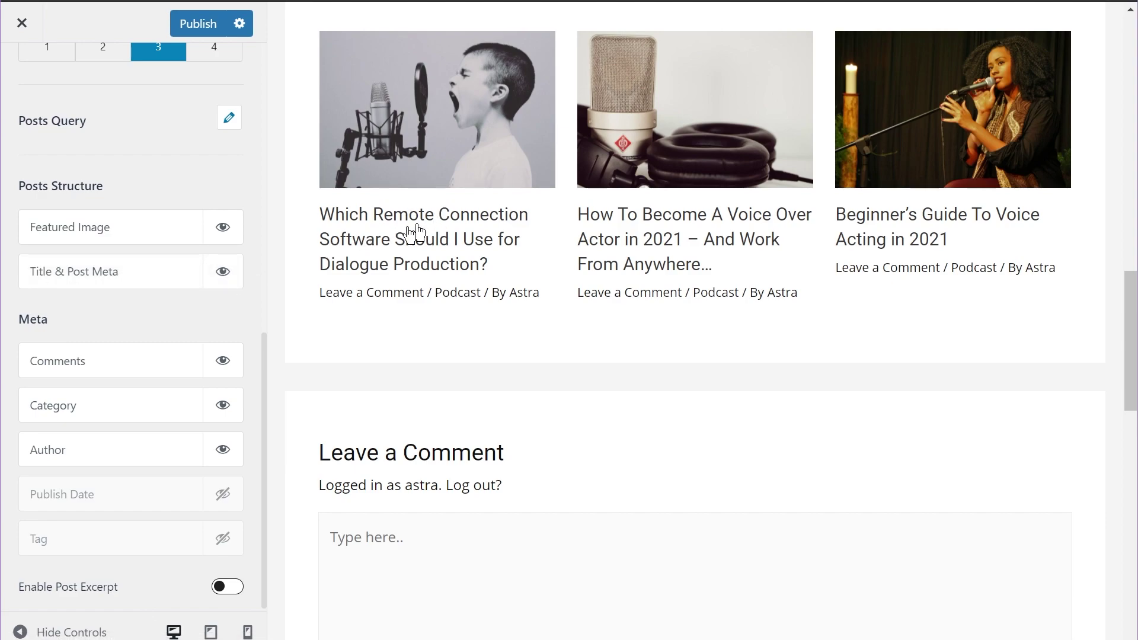
drag(126, 271, 97, 257)
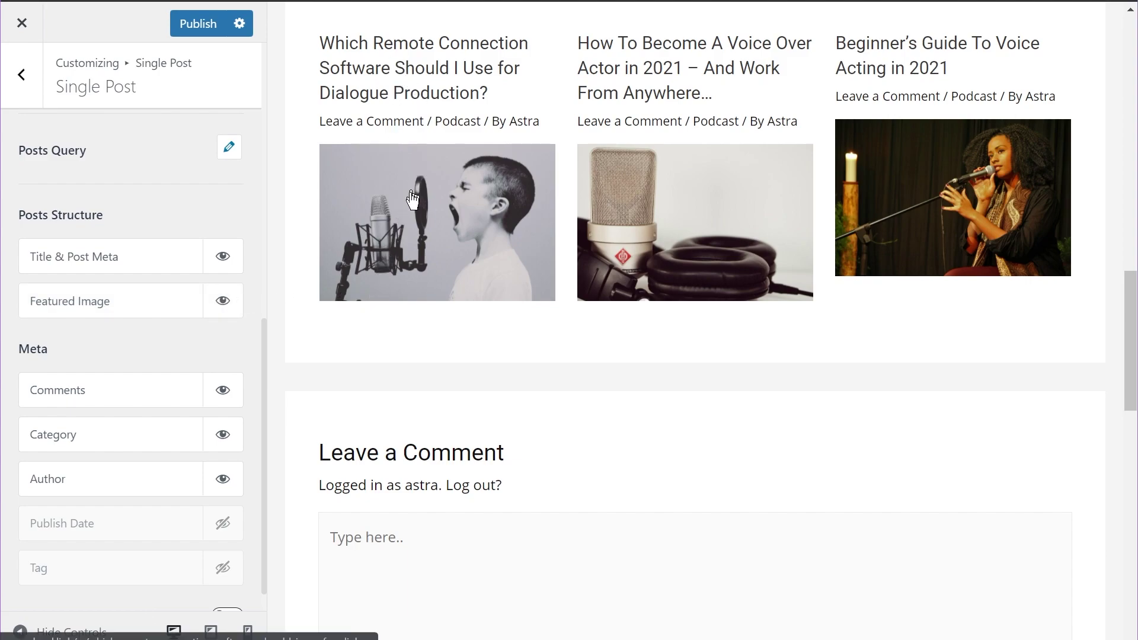
drag(140, 301, 130, 264)
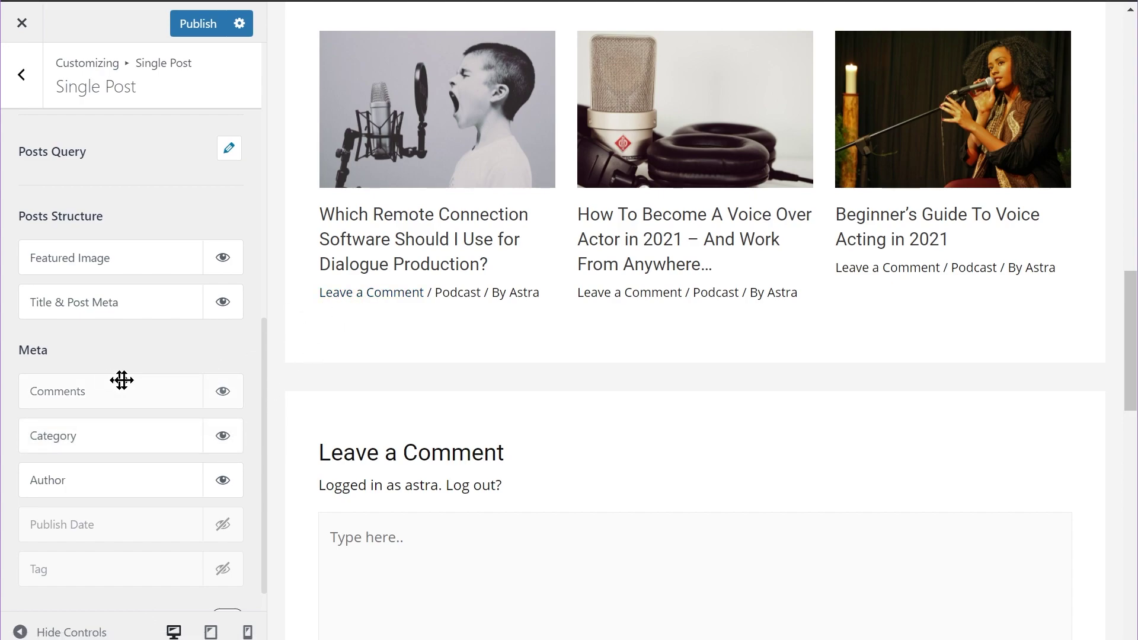
Hide the Comments meta item in the related posts
click(227, 396)
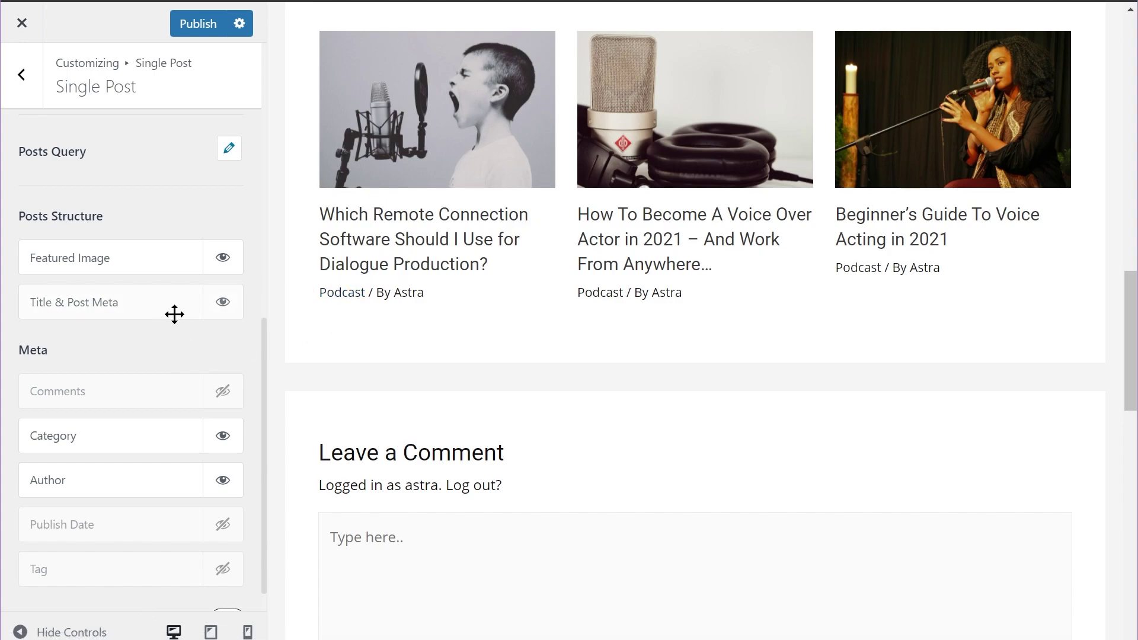
scroll(173, 313, down, 1)
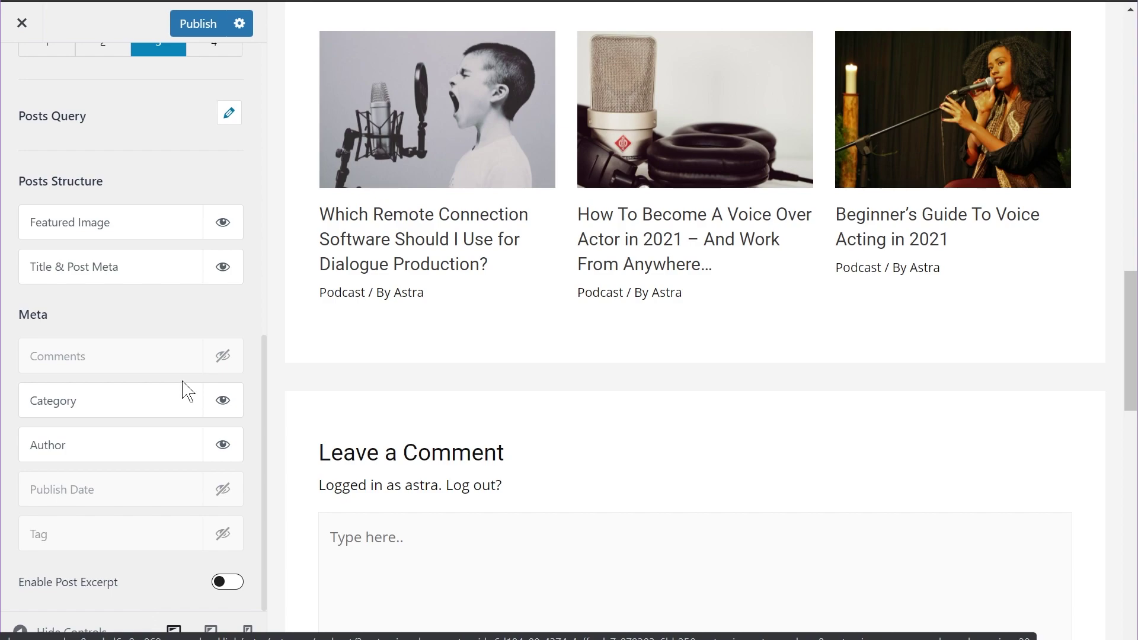
In the Single Post design settings, try a red Related Posts section title colour and reset it to the default
scroll(183, 388, up, 5)
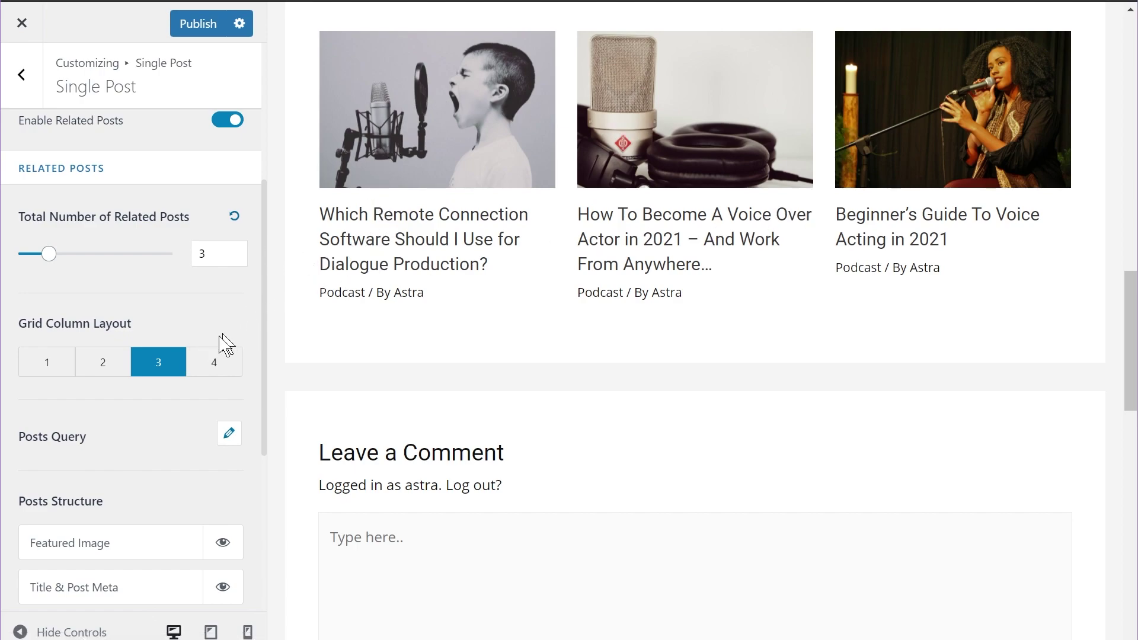
scroll(209, 360, up, 5)
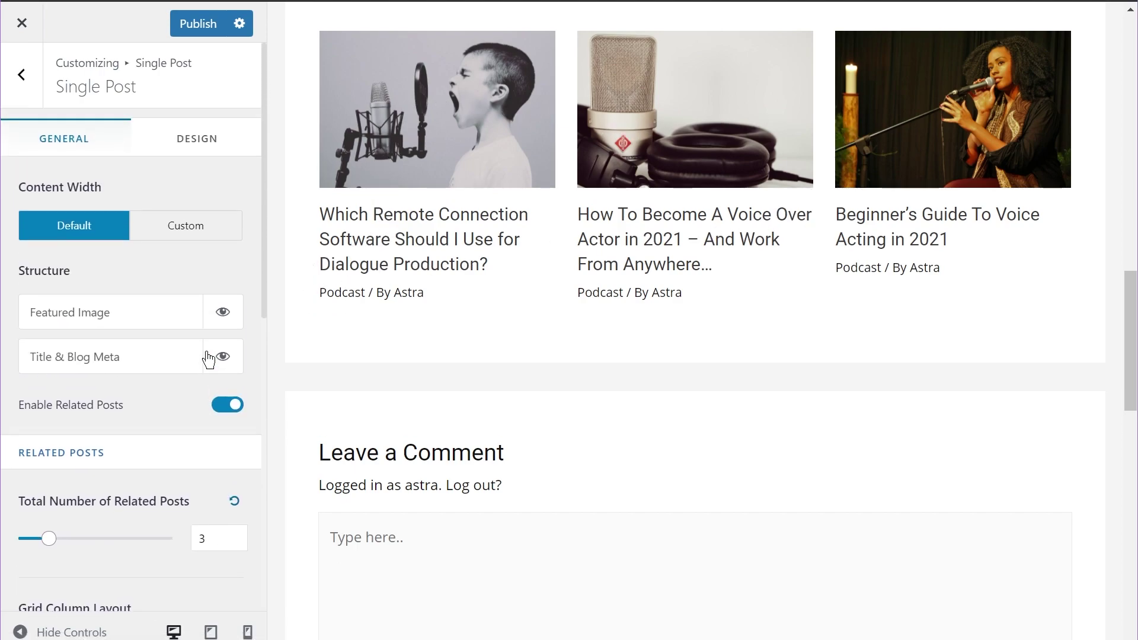
click(189, 142)
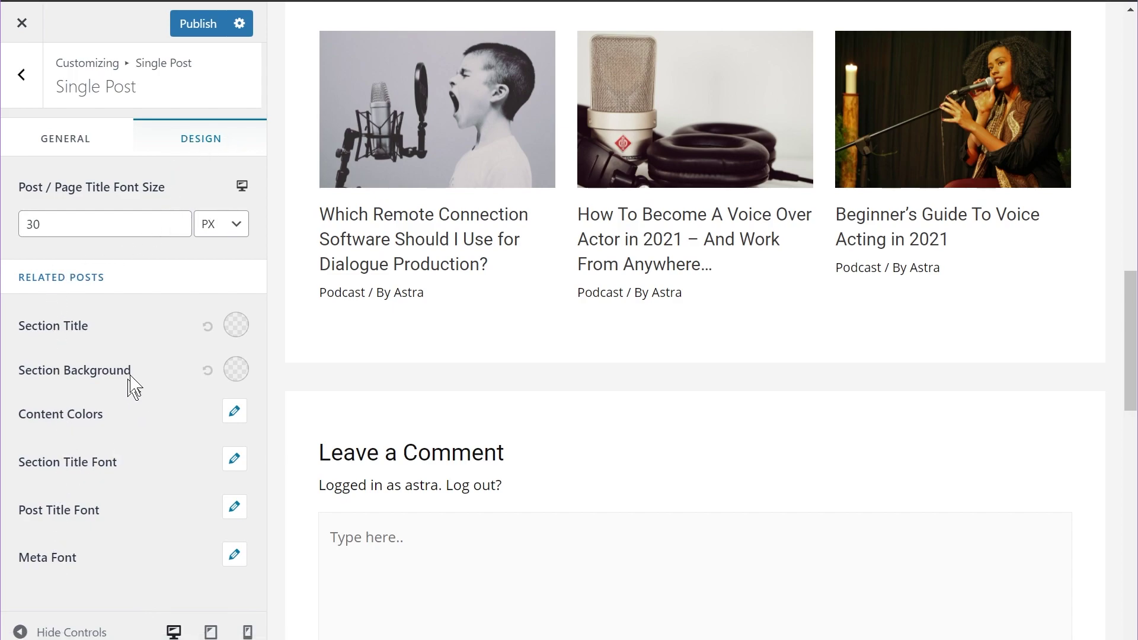
scroll(353, 336, up, 3)
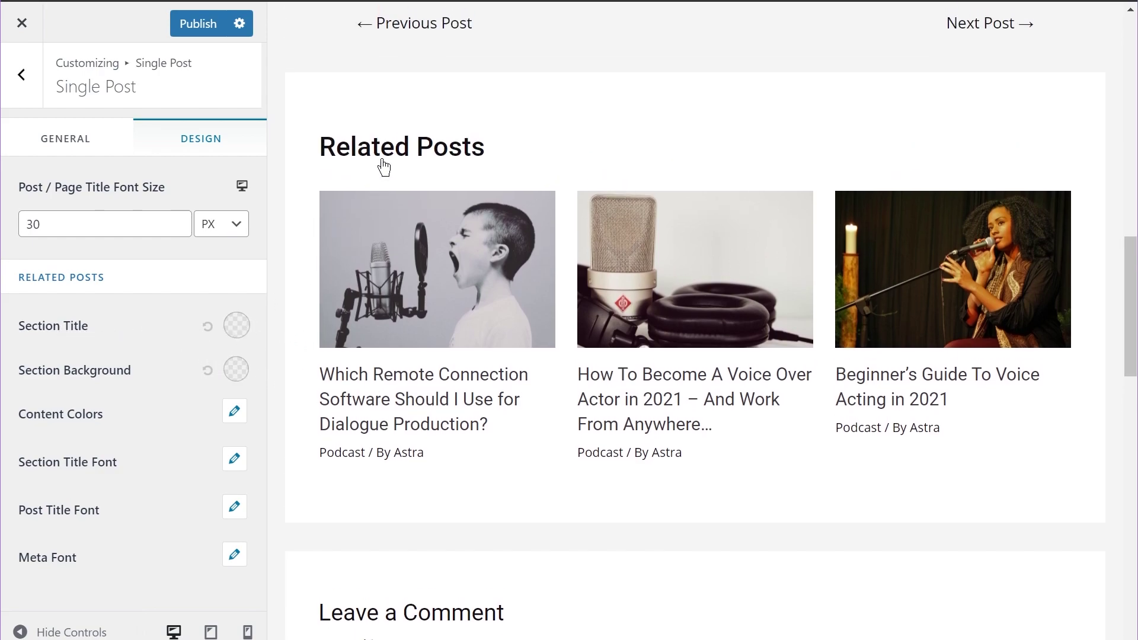
drag(189, 382, 200, 361)
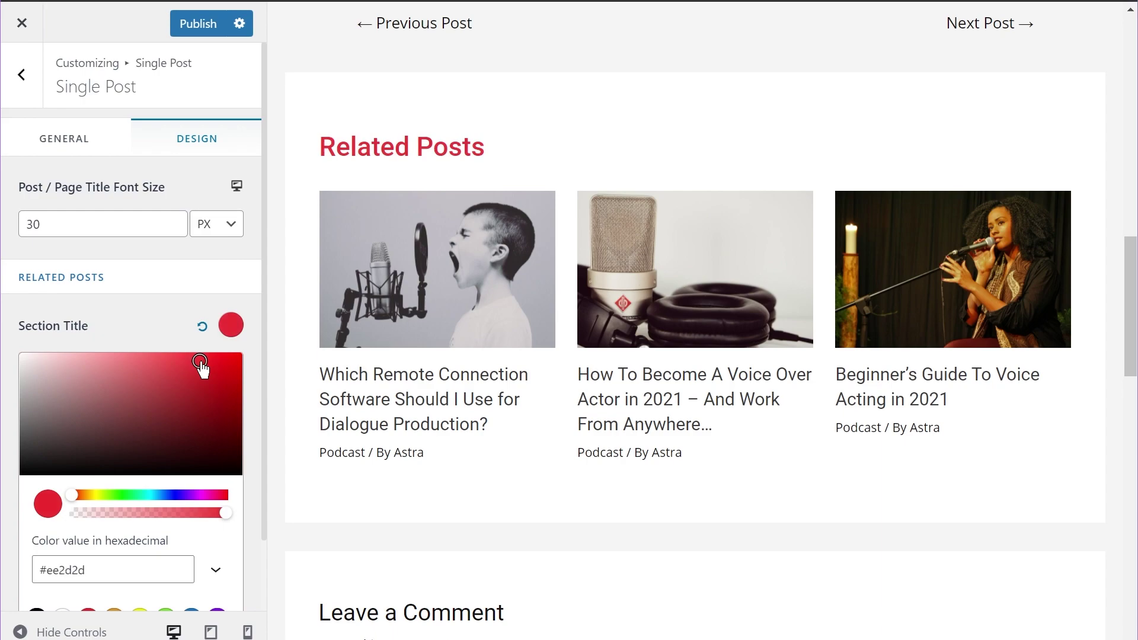
click(203, 328)
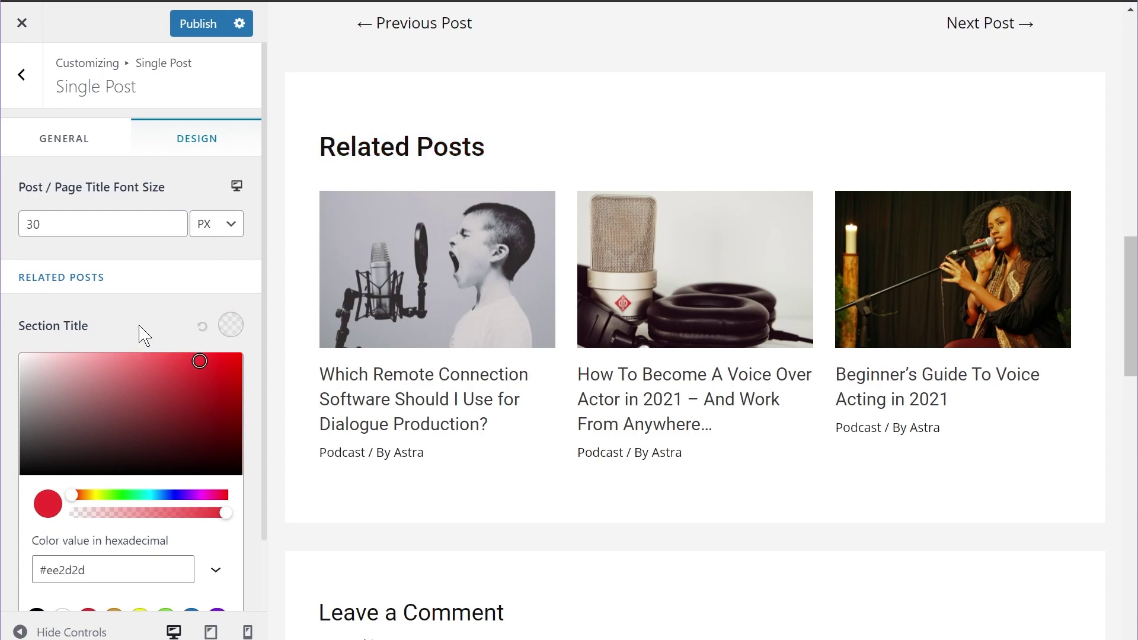
click(142, 335)
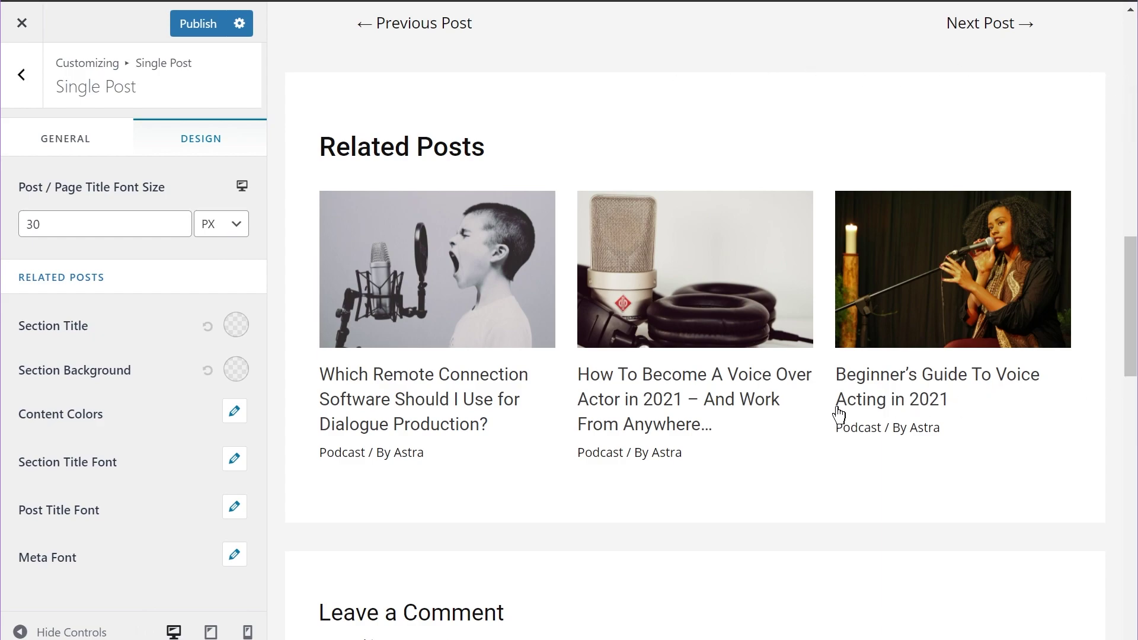
Try a light blue background for the Related Posts section and reset it to the default
click(235, 371)
click(156, 540)
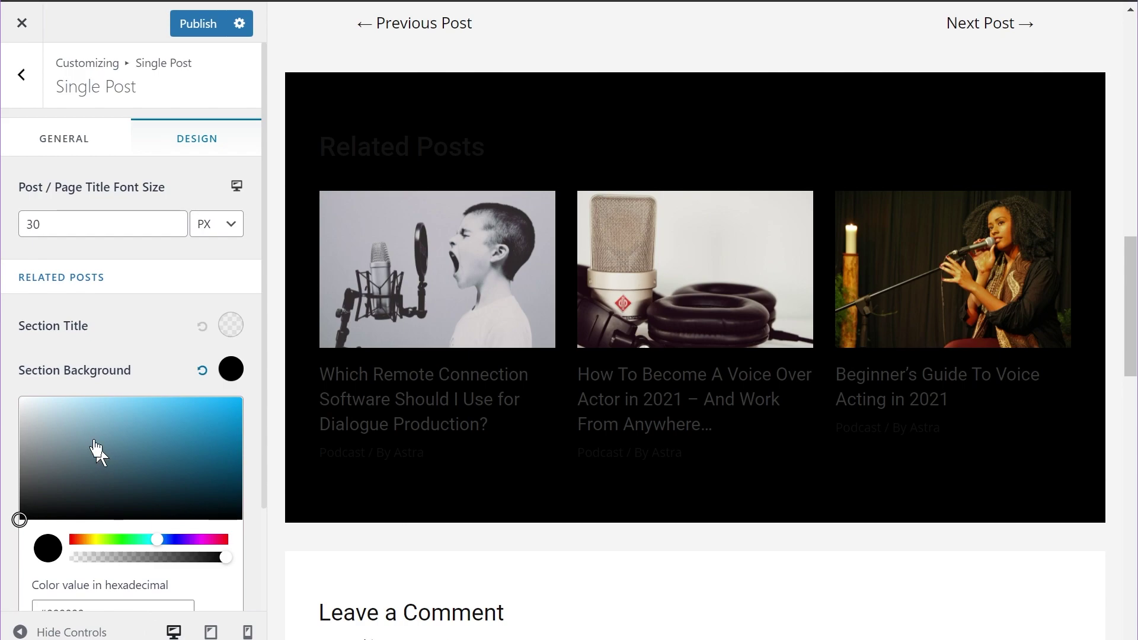
click(89, 415)
drag(88, 415, 48, 399)
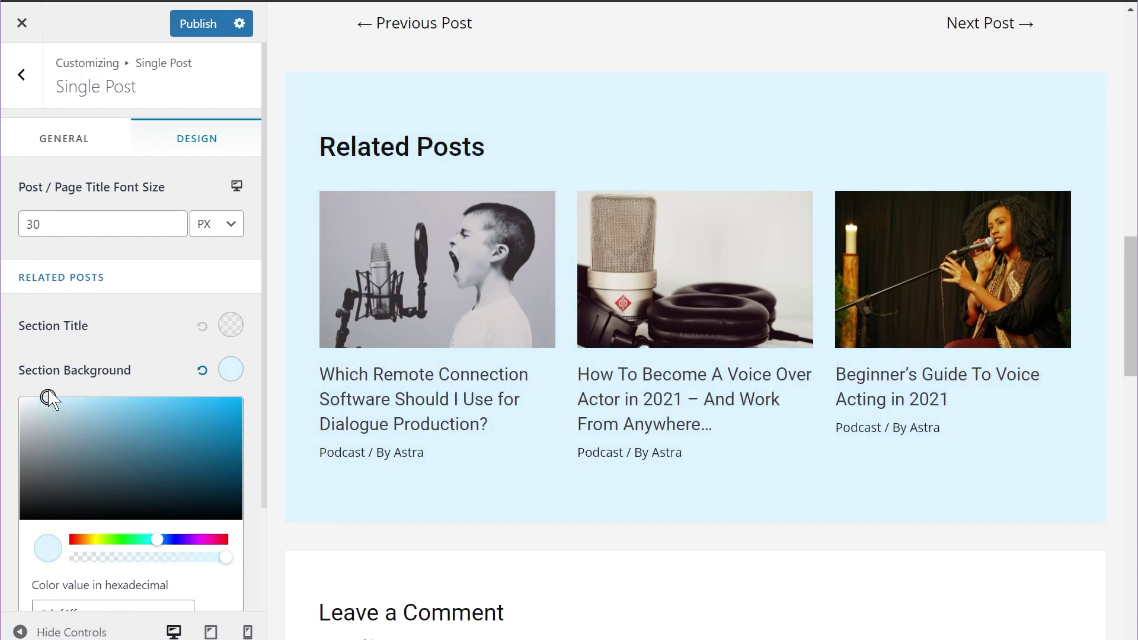
click(168, 332)
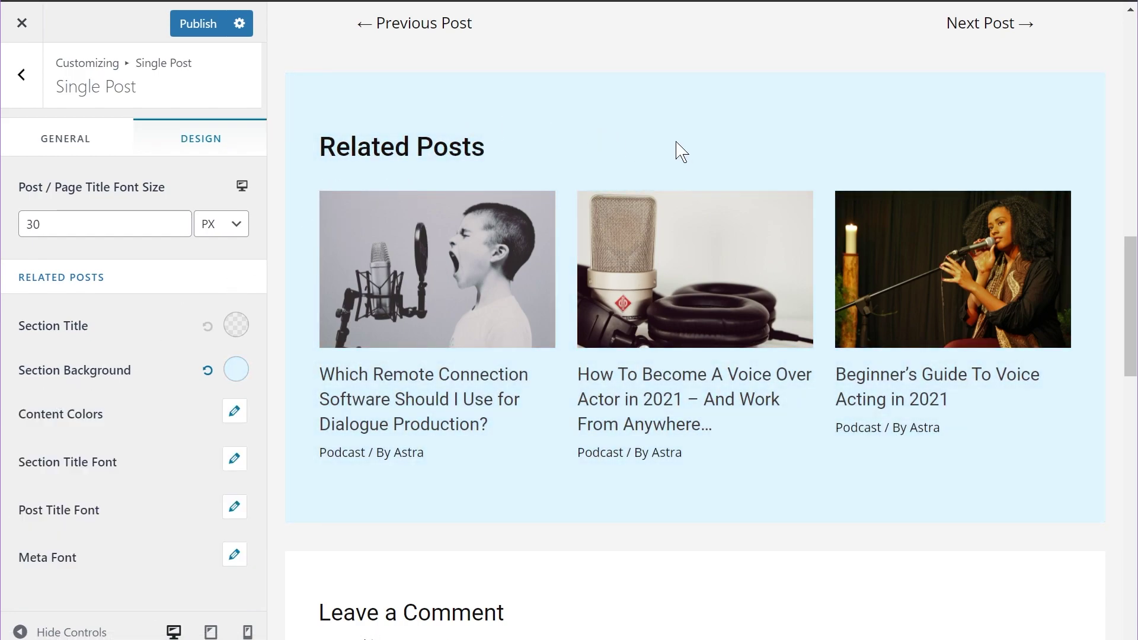
click(206, 370)
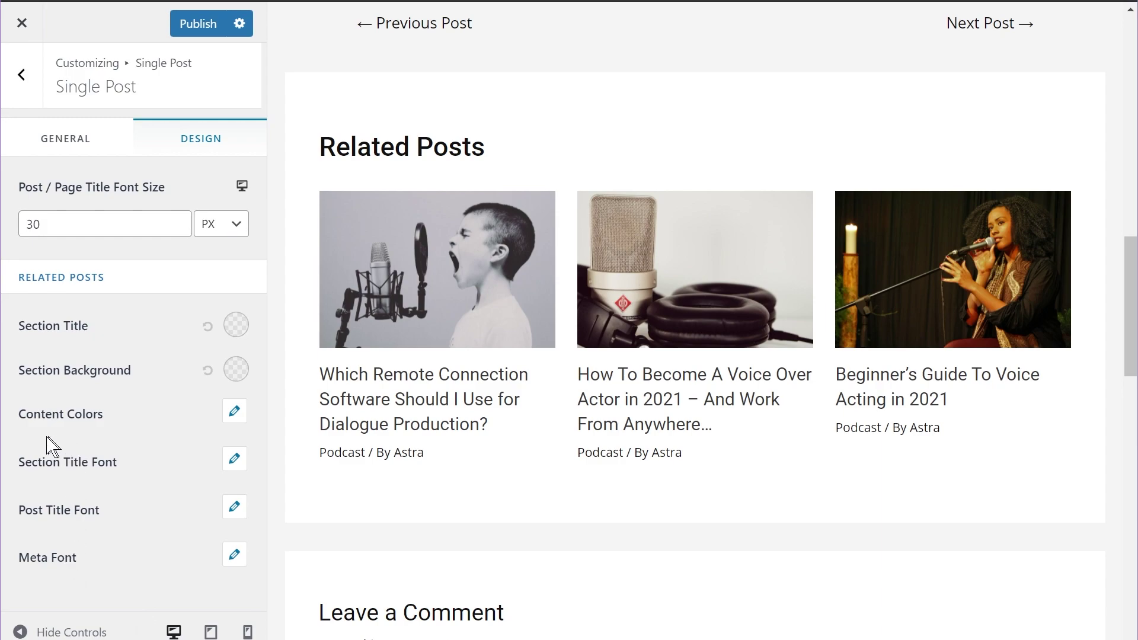
Set the hover colour of the related posts' meta links to red in the content colours
click(234, 411)
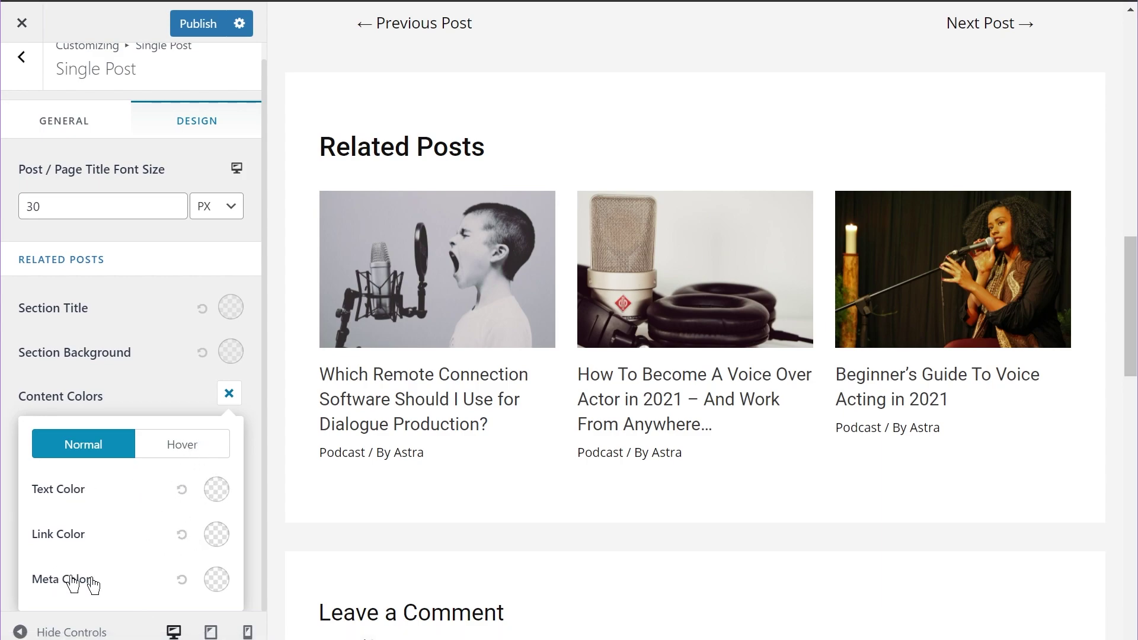
click(190, 456)
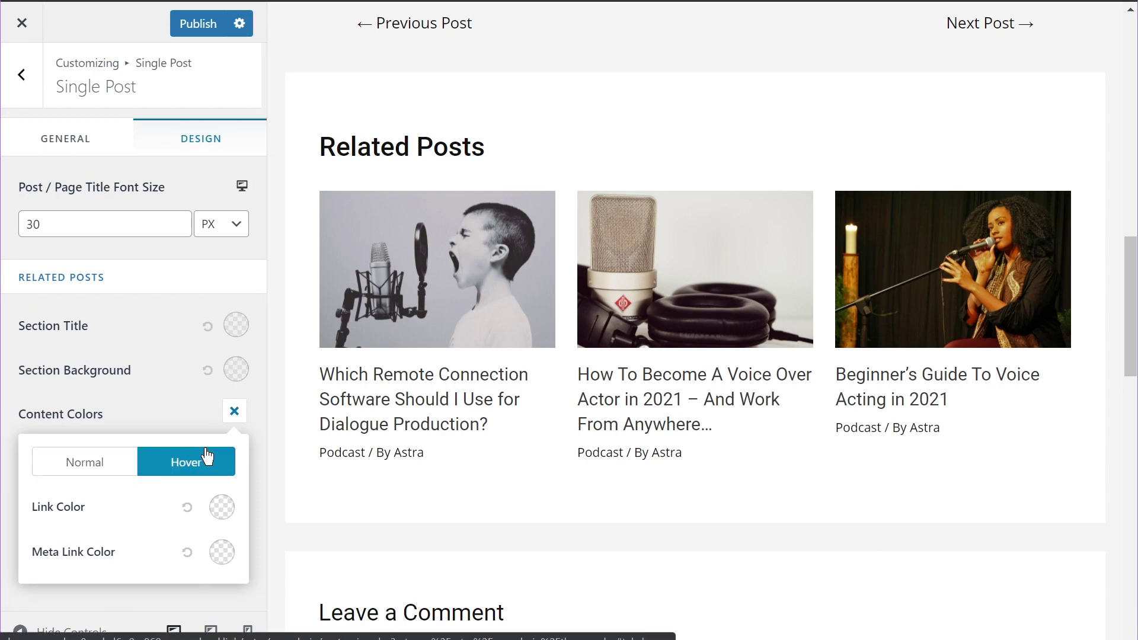
click(223, 552)
click(197, 576)
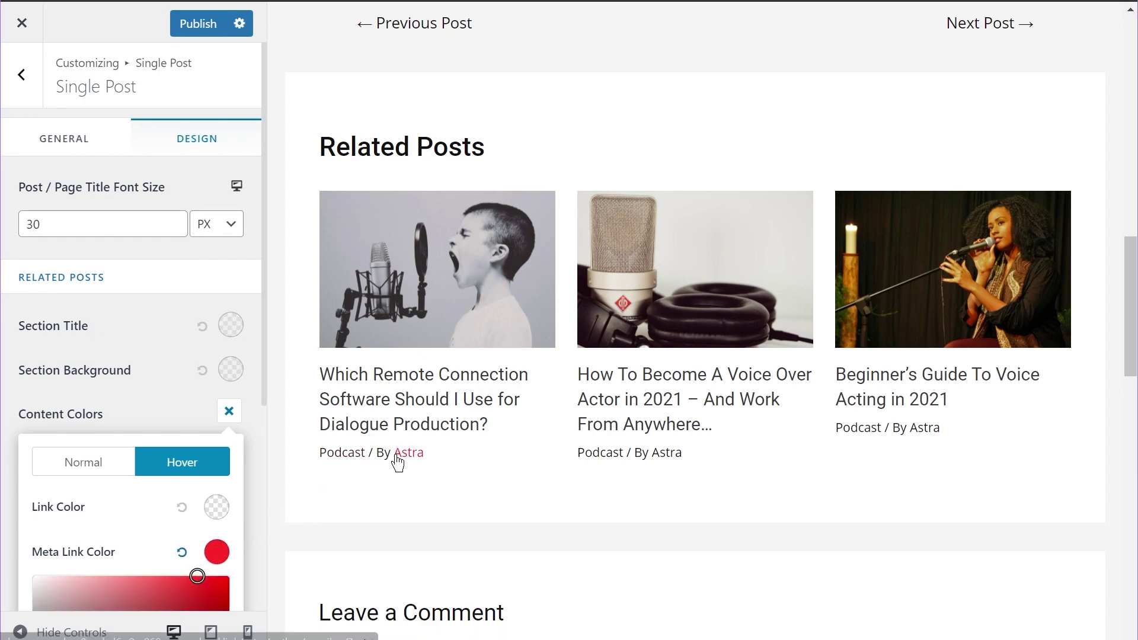
Reset the hover colour of the related posts' meta links to the default and close the content colours
click(182, 553)
click(159, 425)
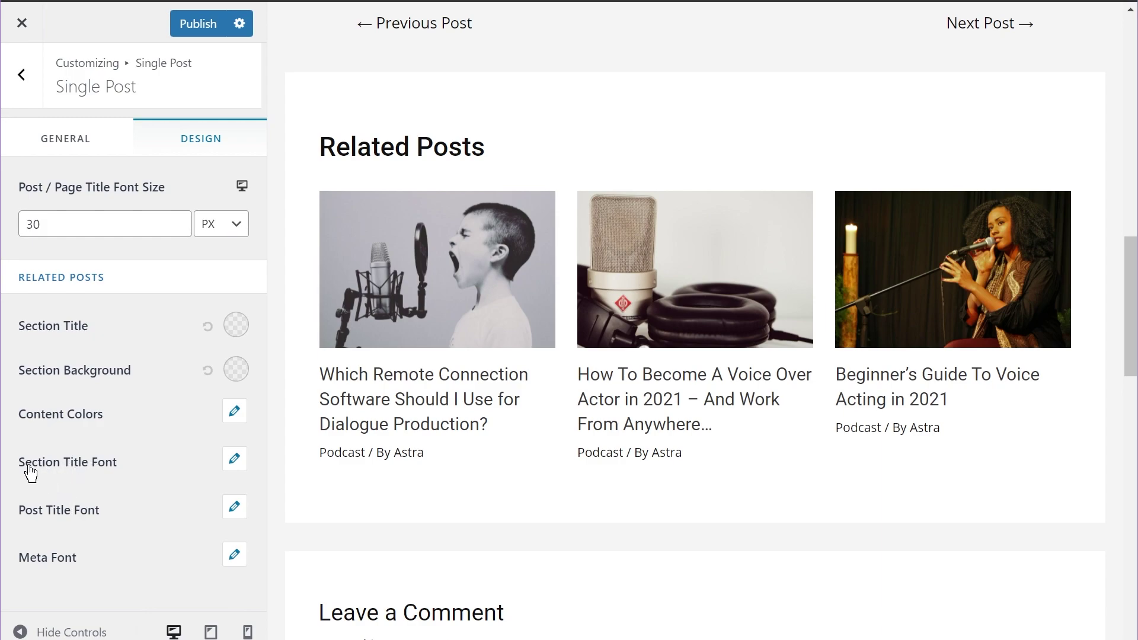
Examine the font family, size, weight and text transform options for the related posts' section title and post titles
click(236, 461)
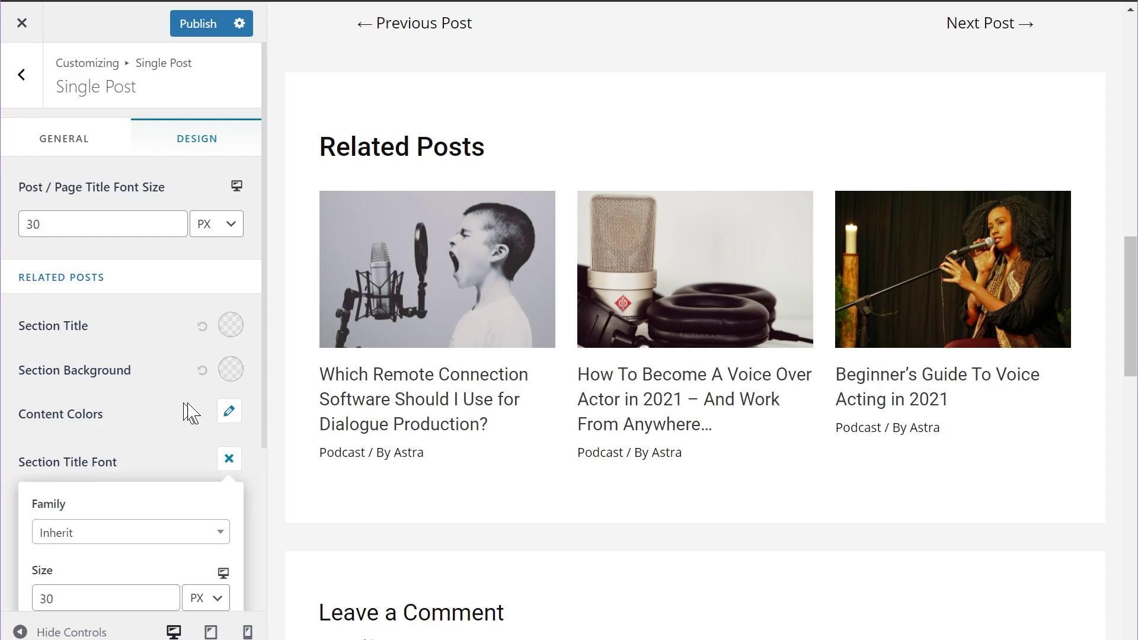
scroll(183, 407, down, 3)
scroll(255, 341, down, 1)
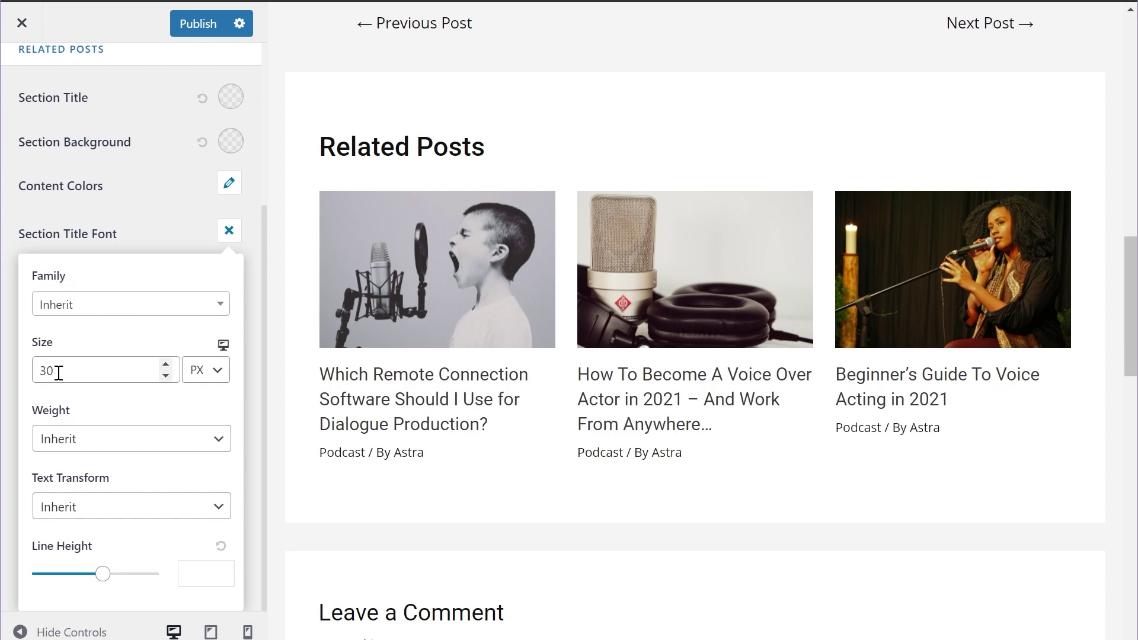
click(216, 372)
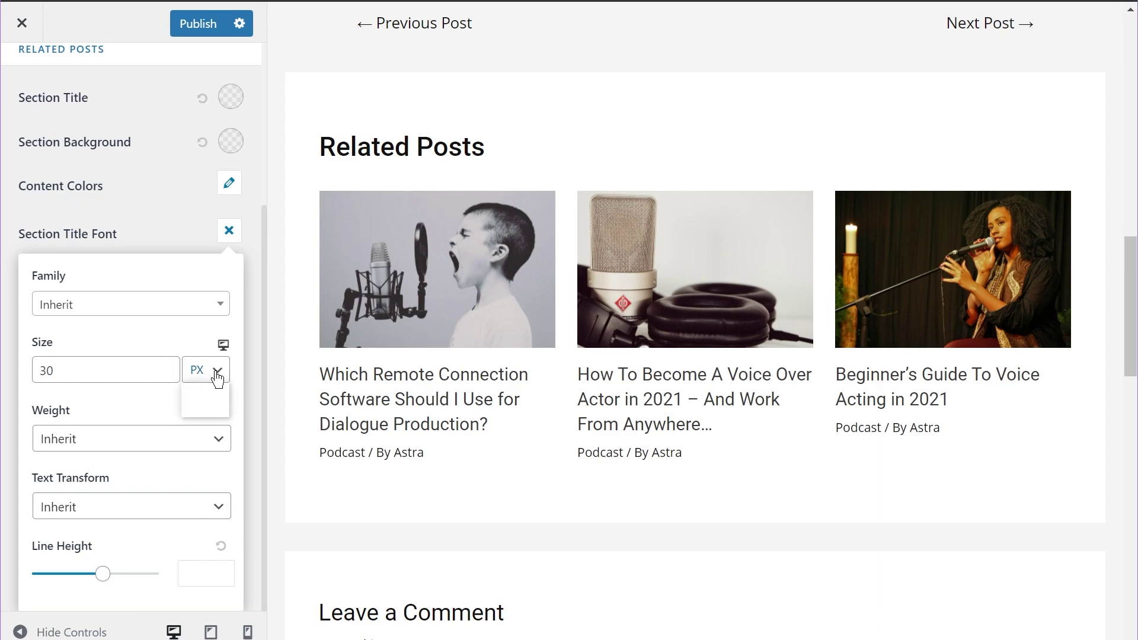
click(176, 344)
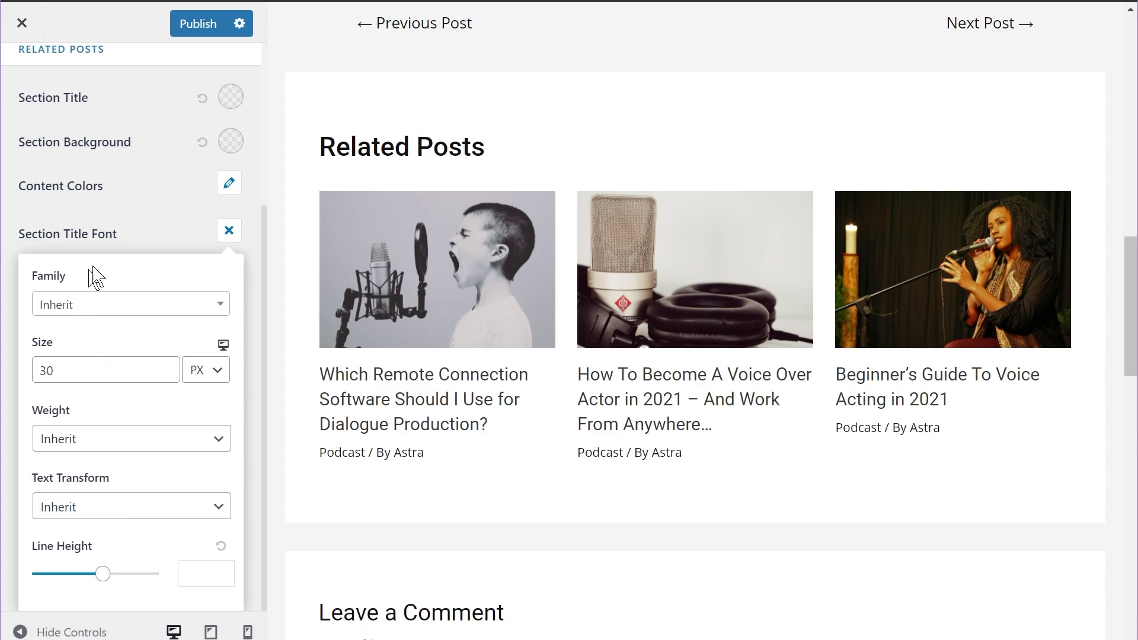
click(136, 246)
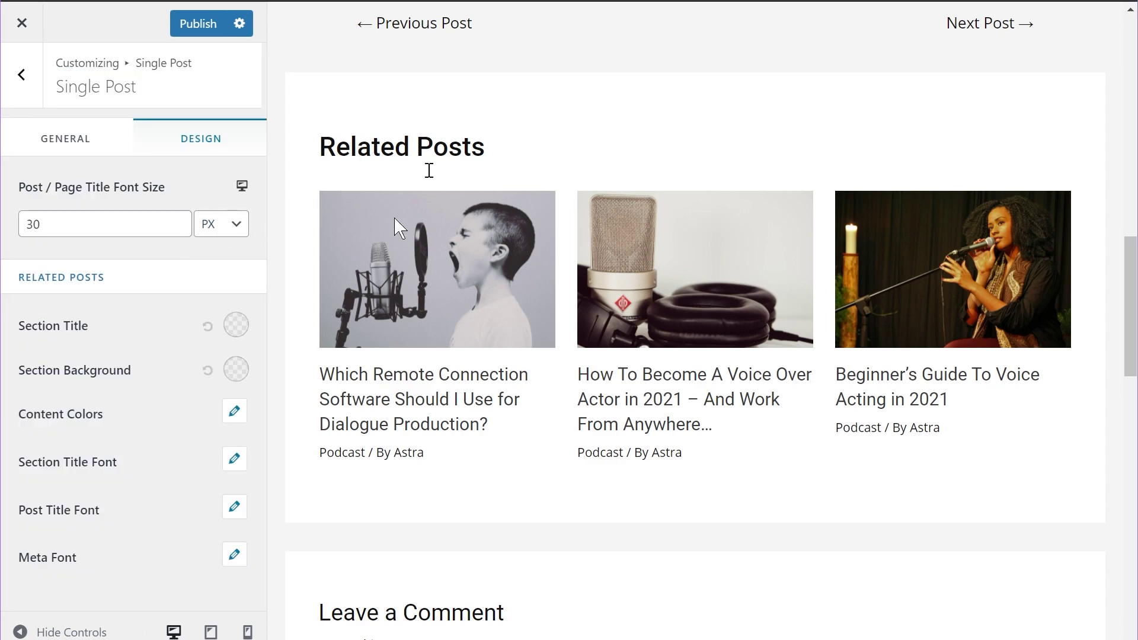
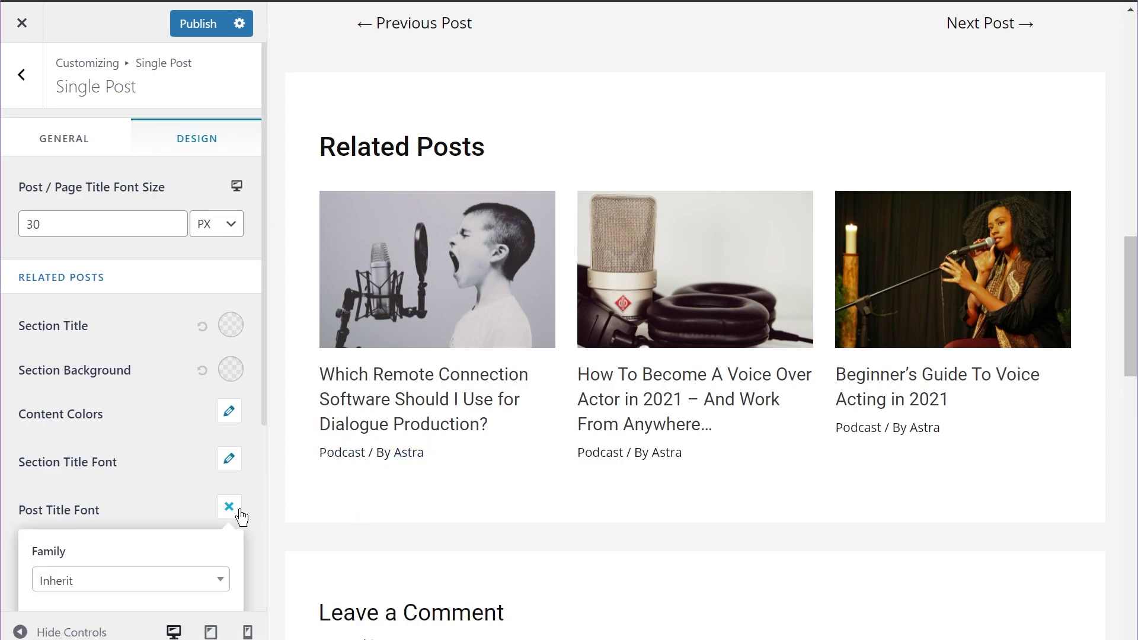
scroll(178, 460, down, 5)
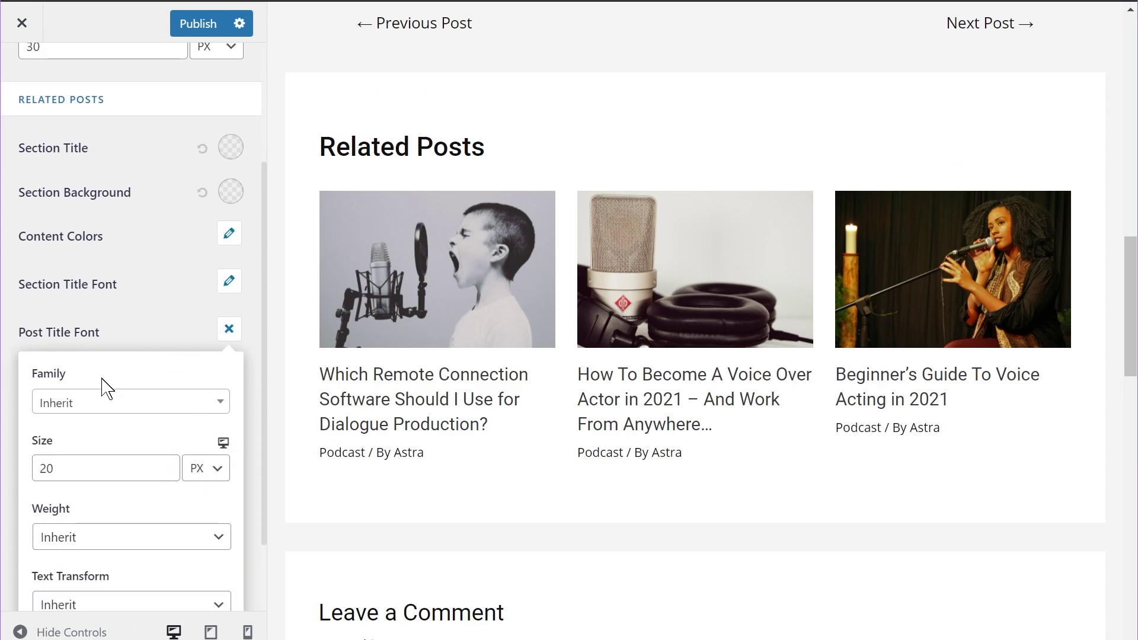
click(229, 234)
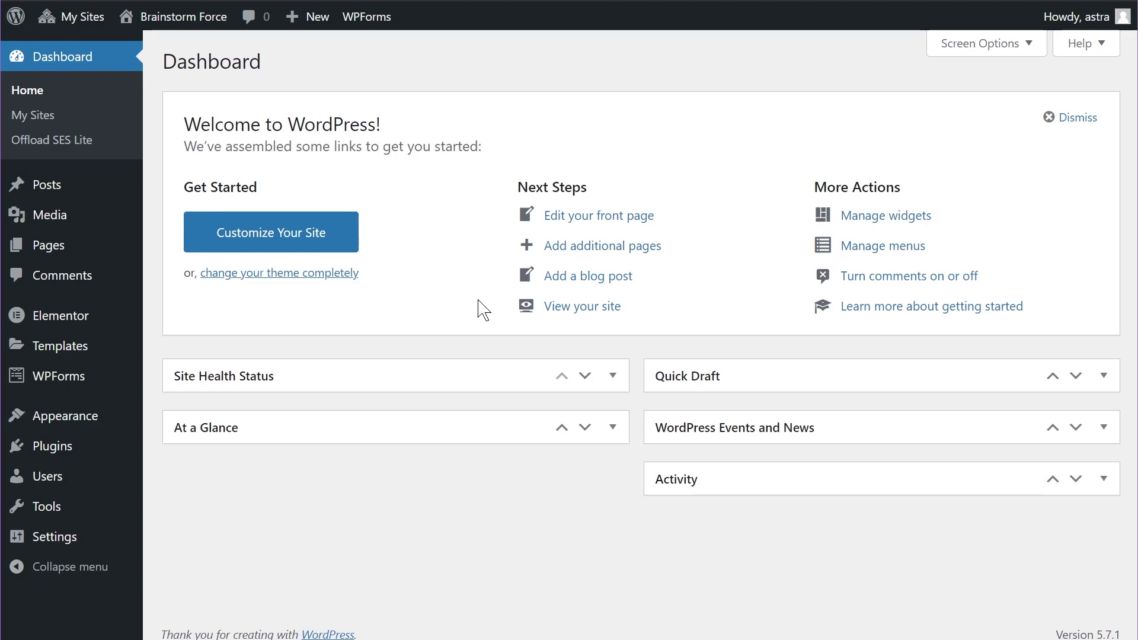
From the WordPress dashboard, add a new Astra custom layout and set its layout type to Inside Post/Page Content
mouse_move(89, 422)
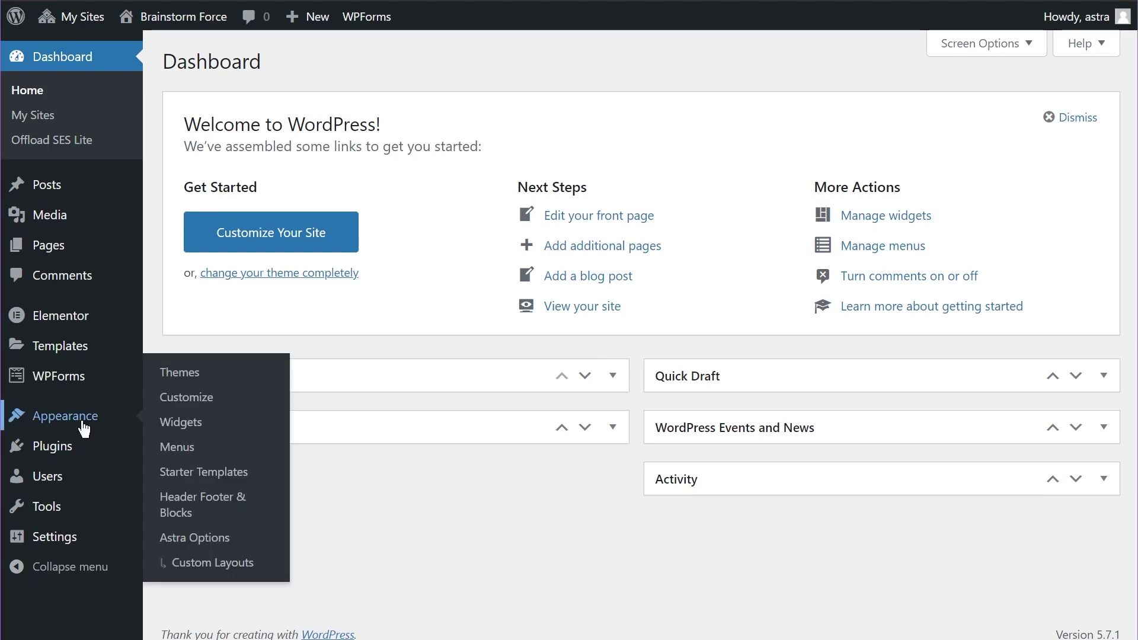
click(248, 572)
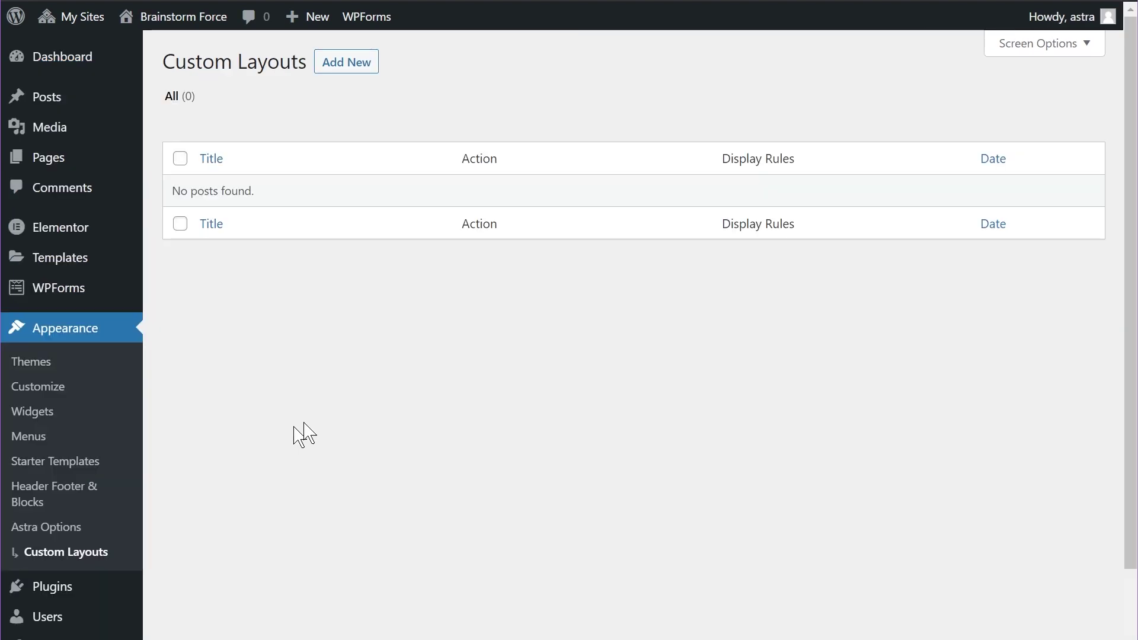
click(355, 69)
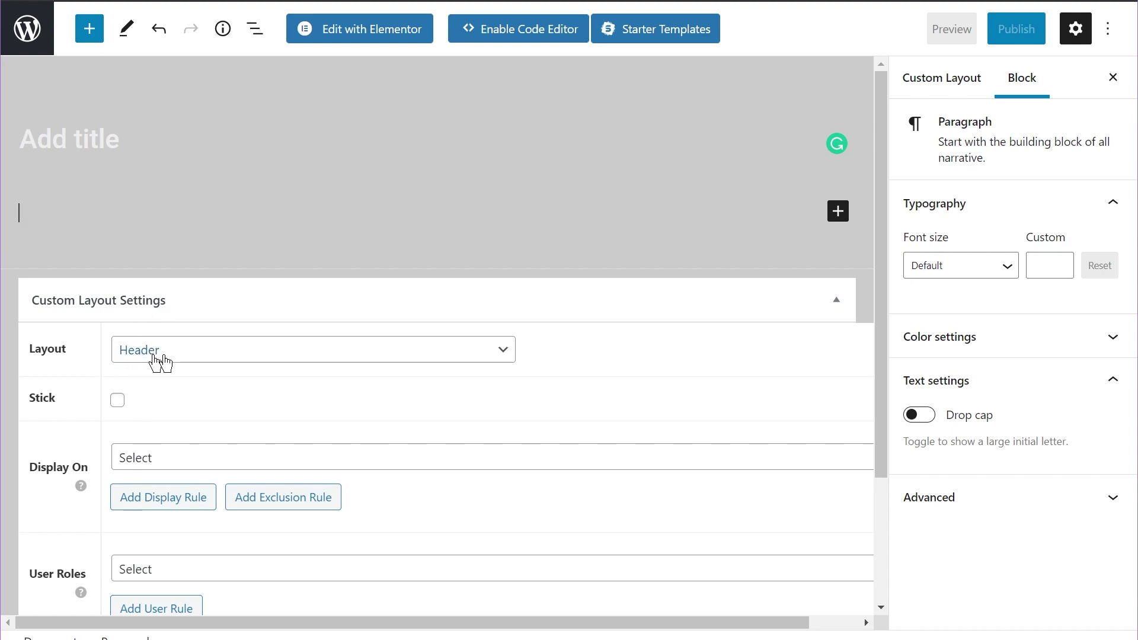
click(290, 359)
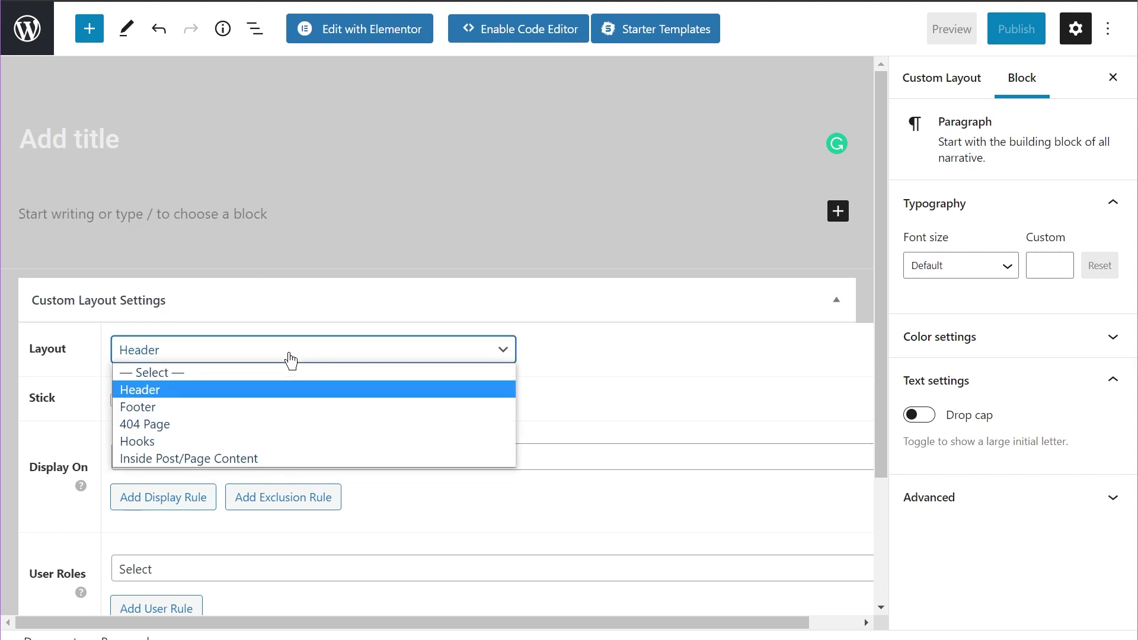
click(243, 459)
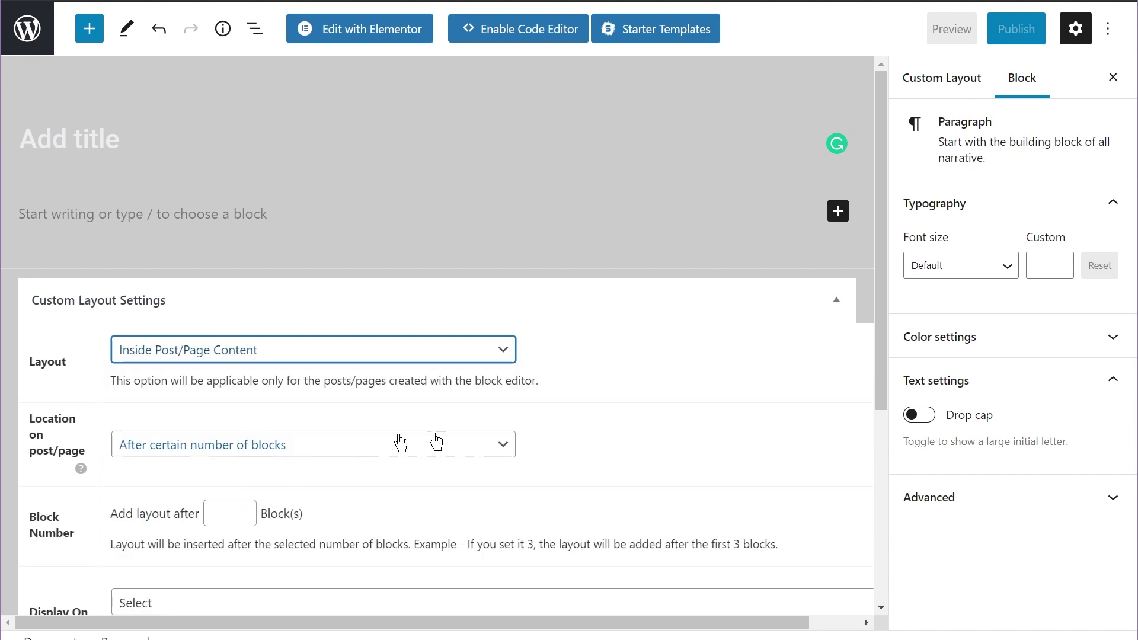
Enable Time Duration for the custom layout and set its start to April 1, 2021 07:25:26
scroll(662, 344, down, 5)
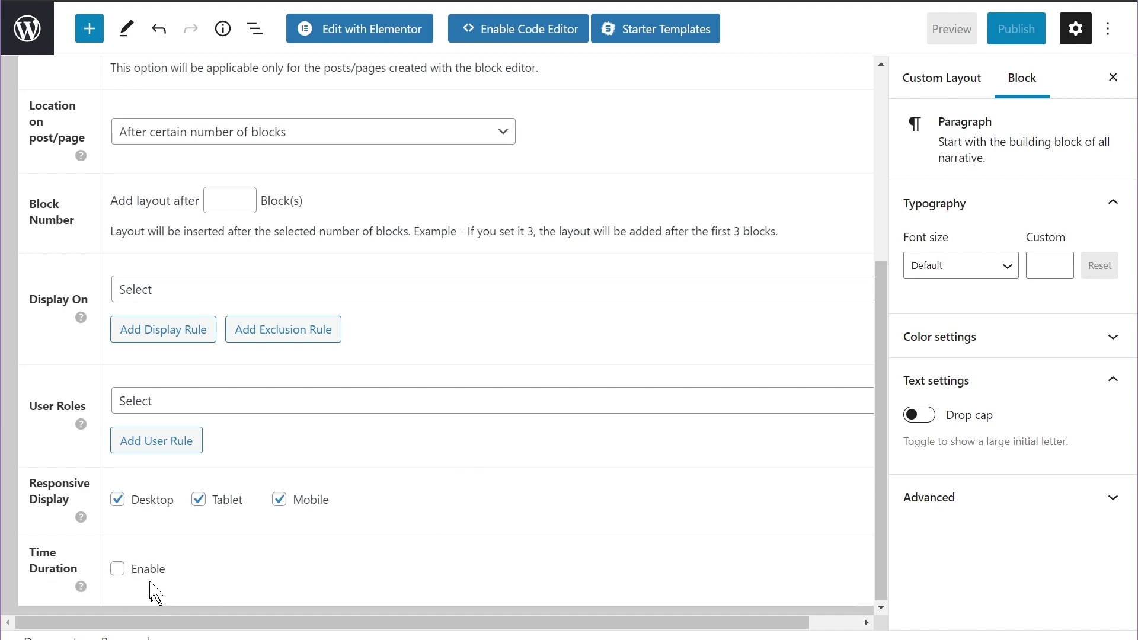
click(117, 569)
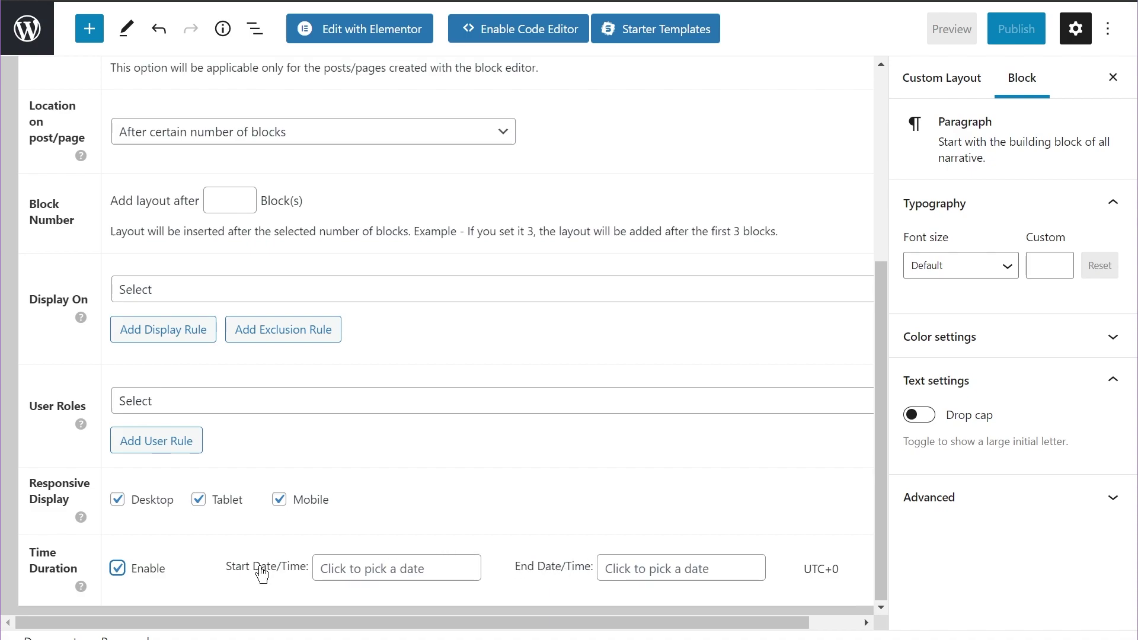
click(359, 569)
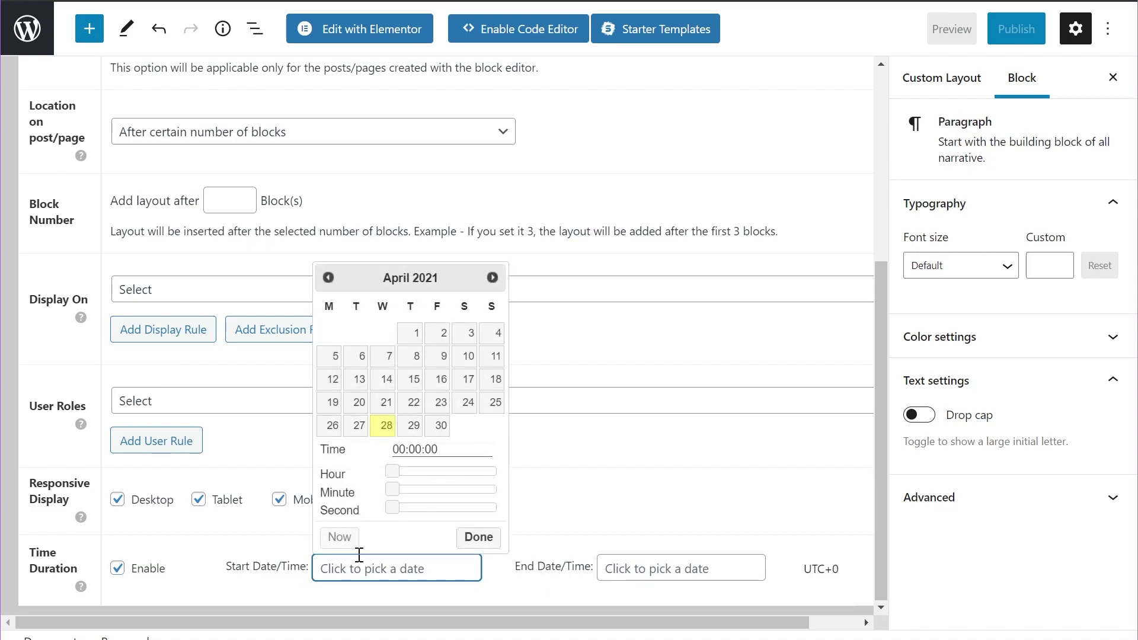
click(414, 333)
drag(392, 471, 438, 508)
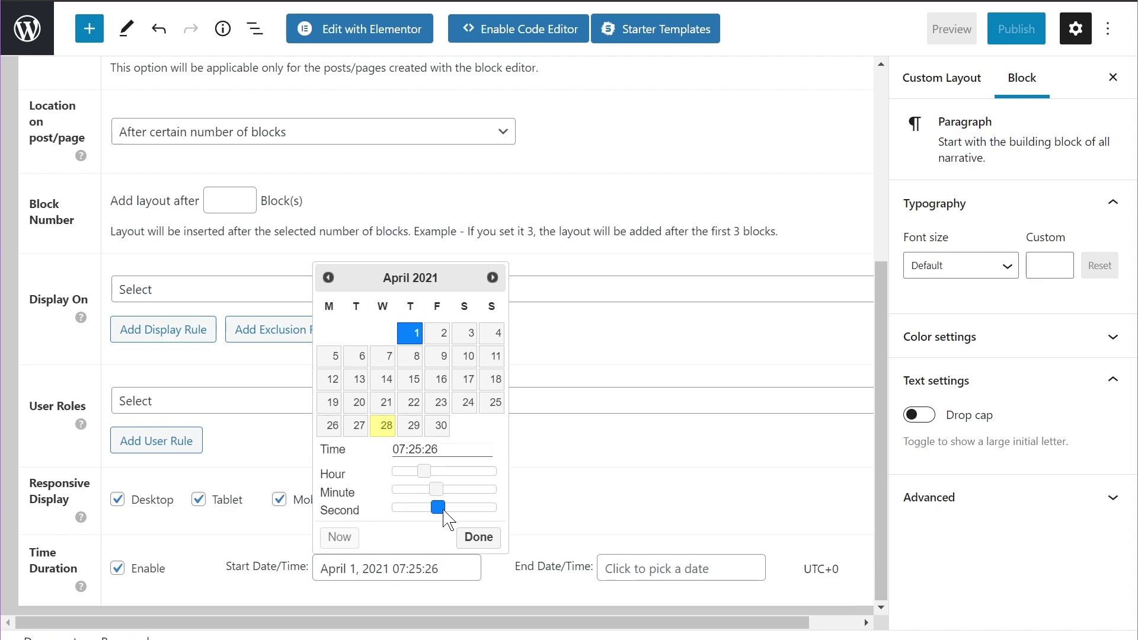
click(478, 536)
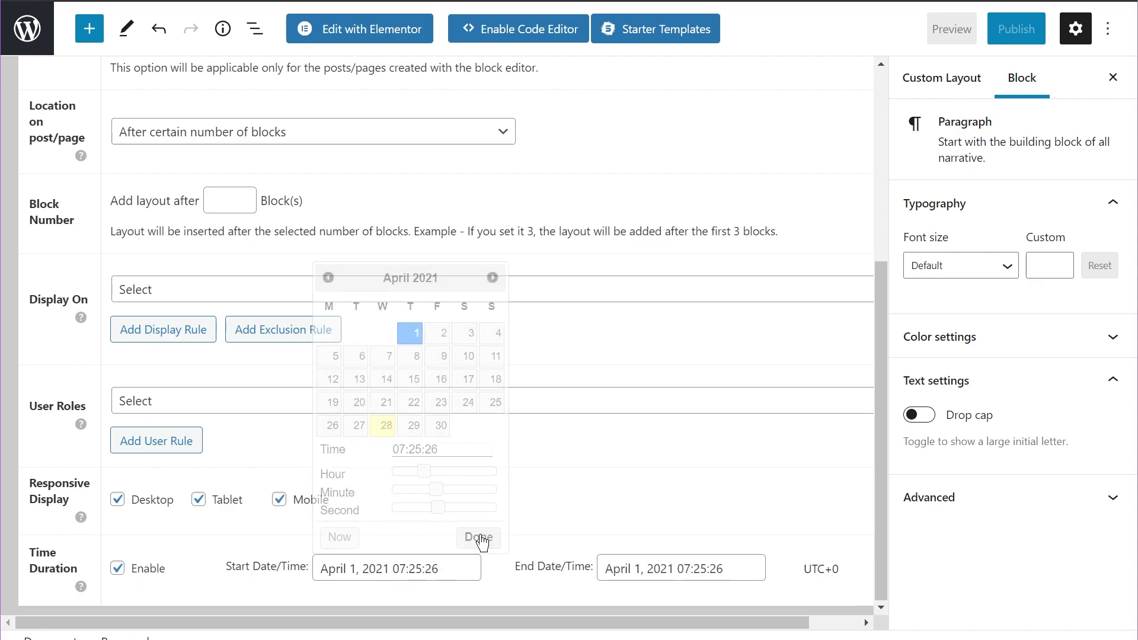
Set the custom layout's end date and time to April 30, 2021 15:25:26
click(664, 567)
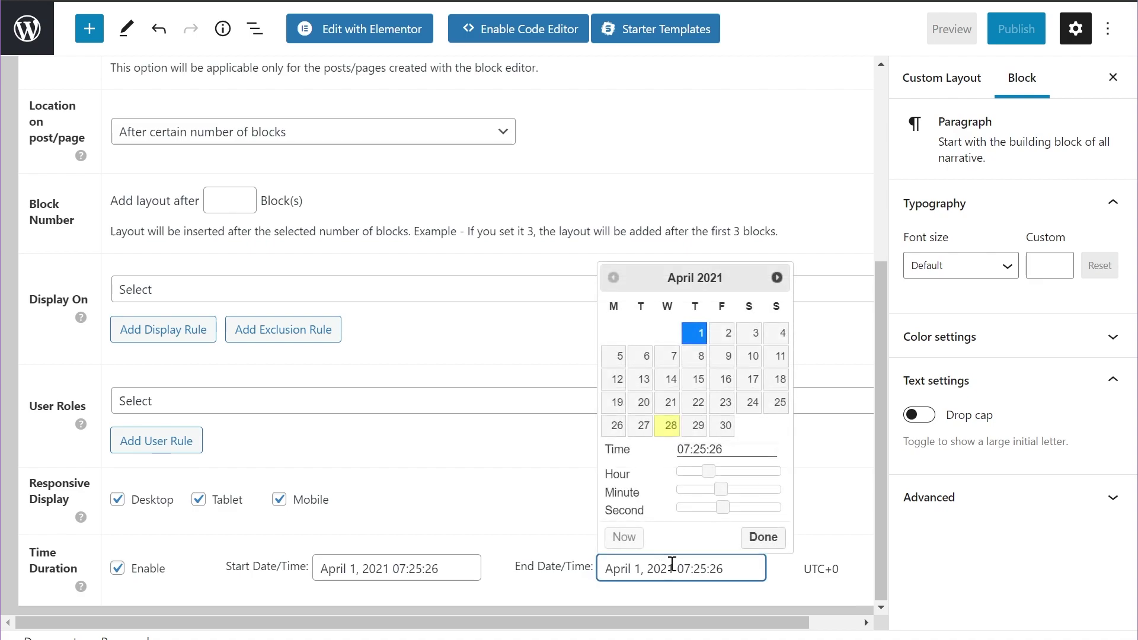
click(669, 425)
click(723, 426)
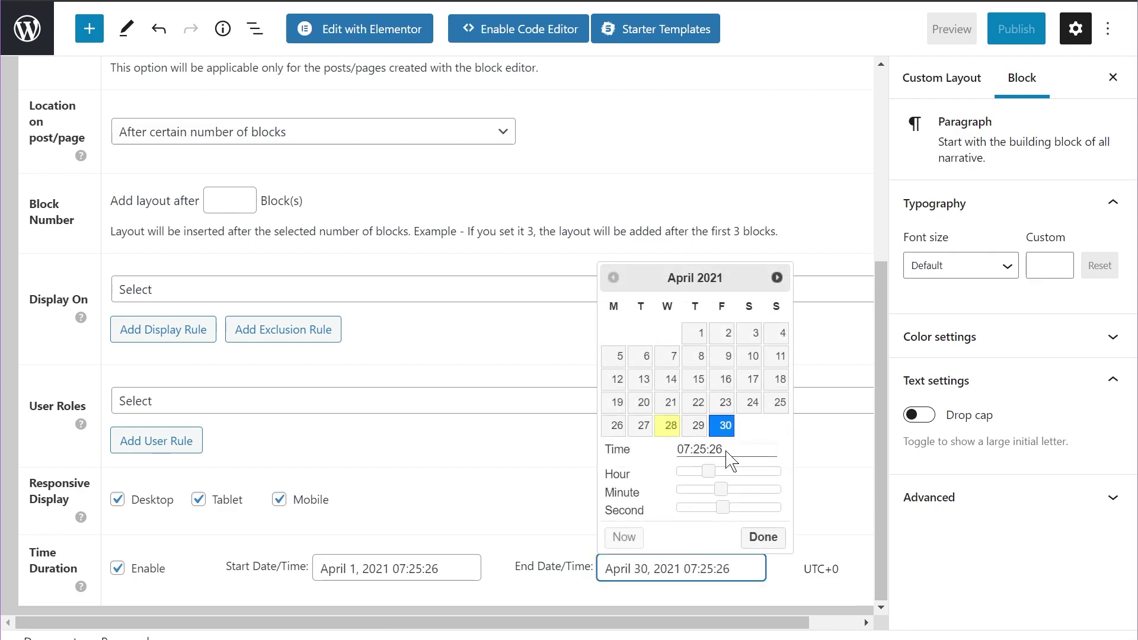
drag(709, 471, 748, 472)
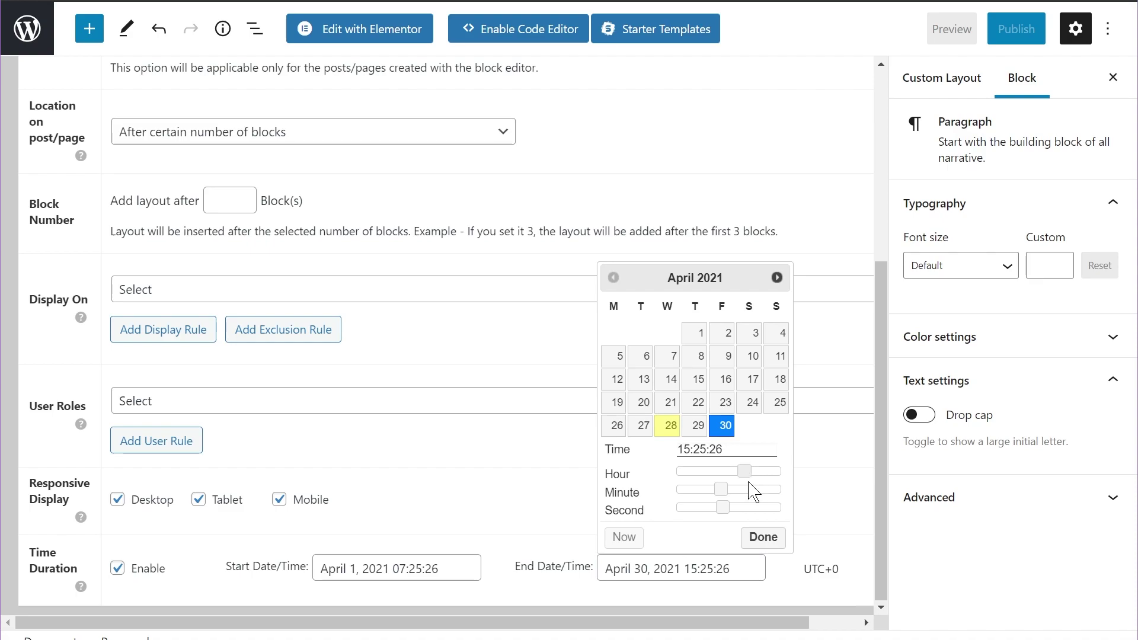
click(554, 510)
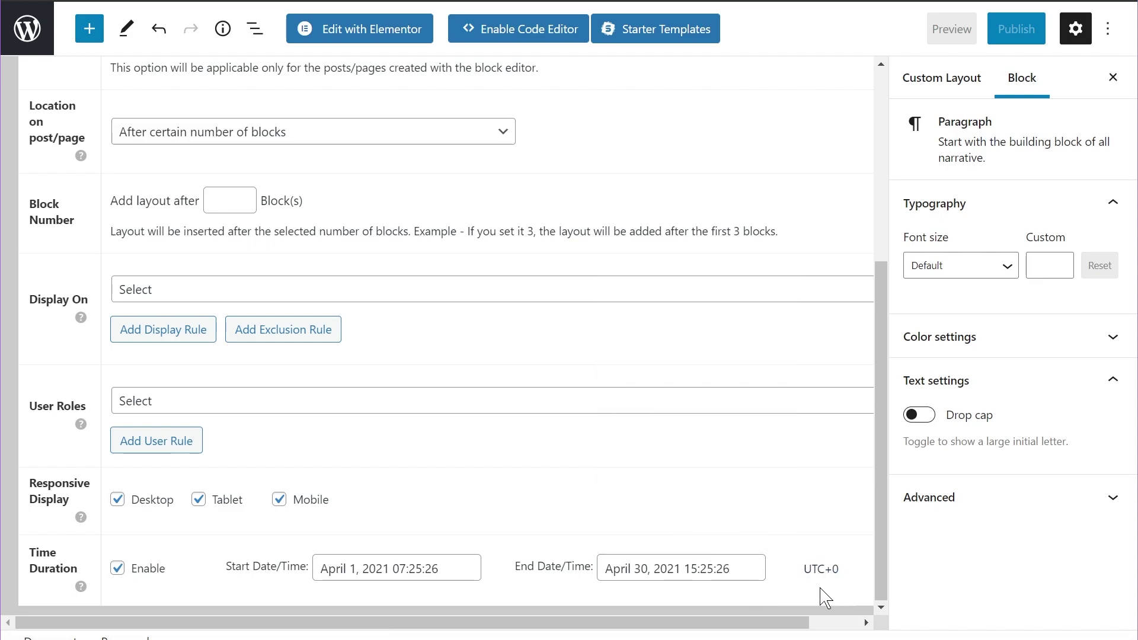